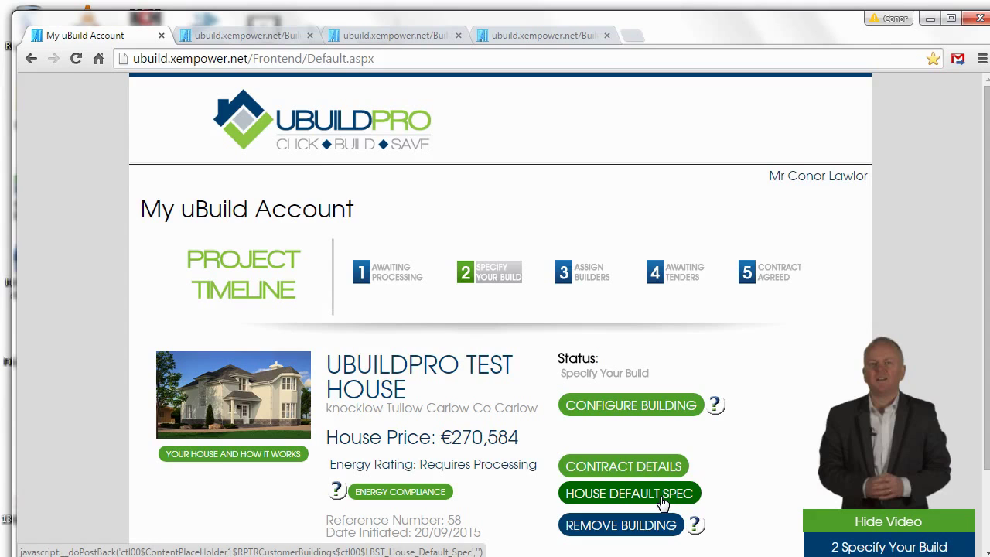
# Step: Open the test house's building configuration and expand Preliminaries, Sub Structures and Structure
pyautogui.click(648, 410)
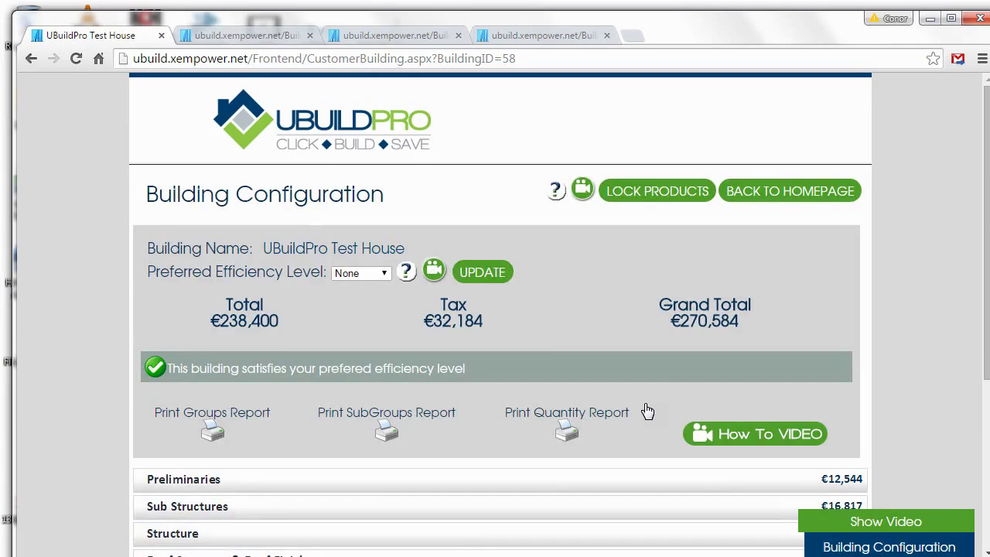
pyautogui.scroll(-4, 648, 410)
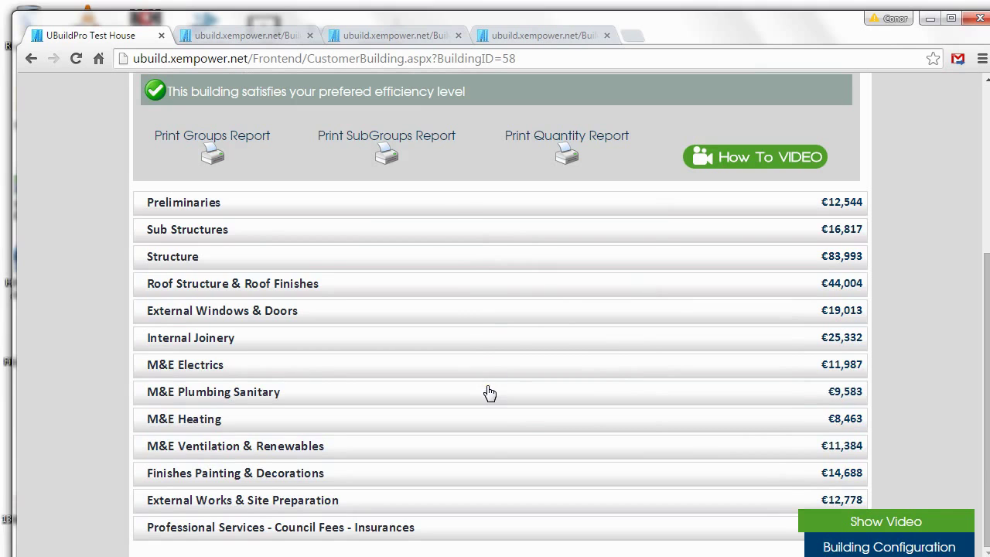
pyautogui.click(443, 203)
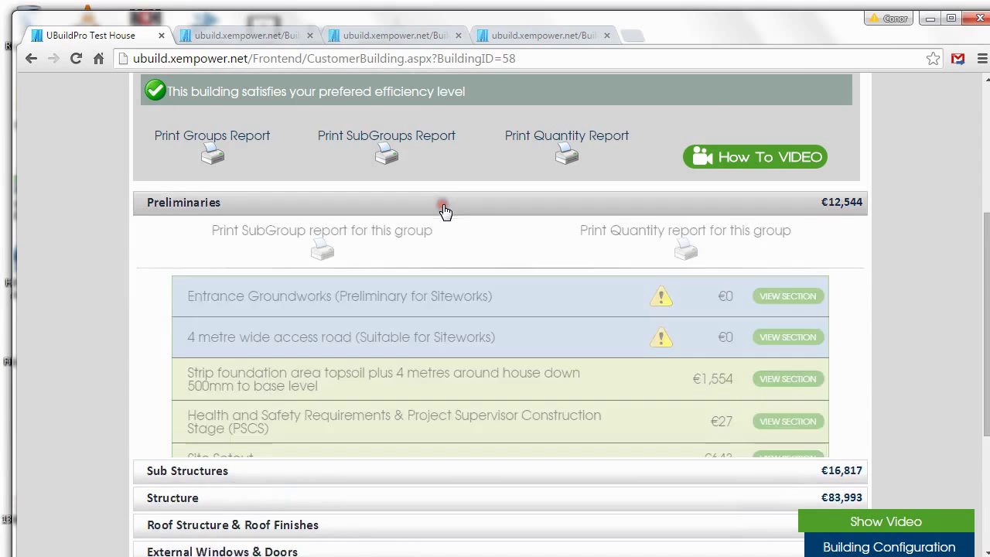
pyautogui.scroll(-5, 464, 413)
pyautogui.click(458, 418)
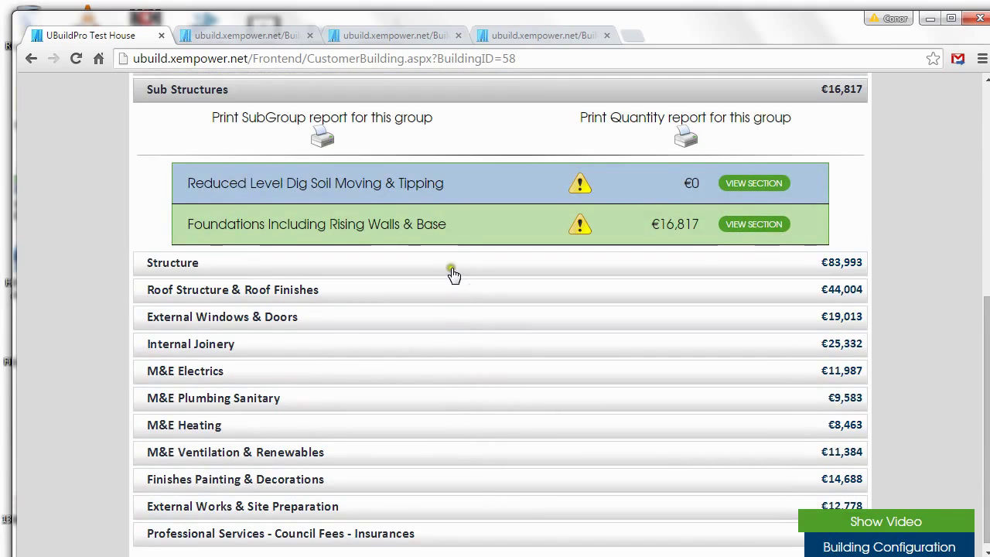
pyautogui.click(452, 267)
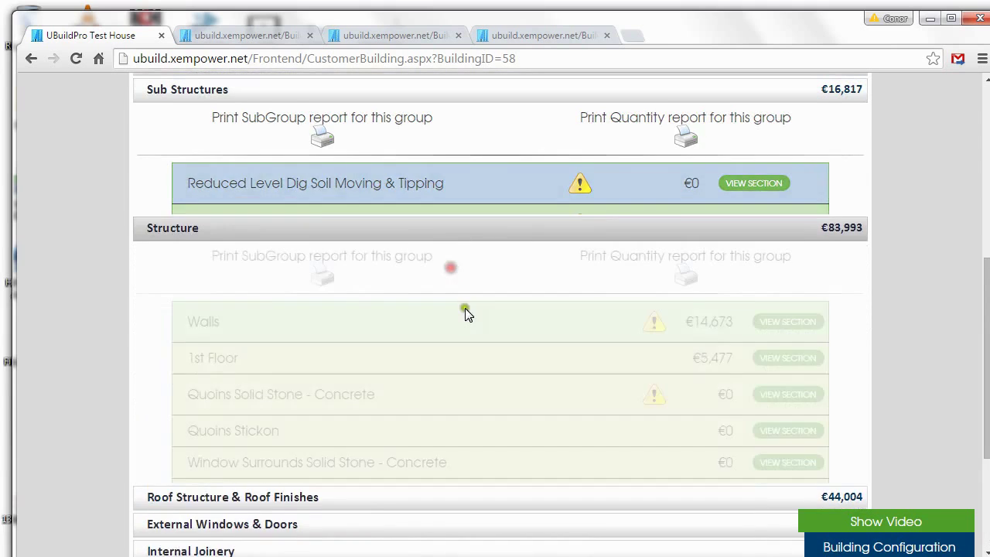
pyautogui.scroll(-10, 468, 452)
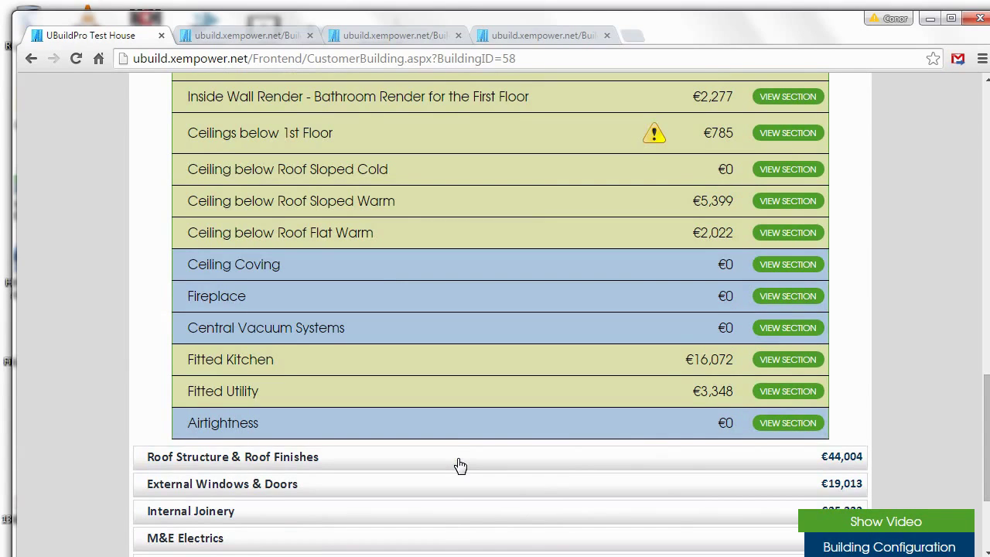
# Step: Review Structure items such as Fitted Kitchen (€16,072), then switch to External Windows & Doors
pyautogui.click(222, 277)
pyautogui.moveTo(209, 264); pyautogui.dragTo(300, 268)
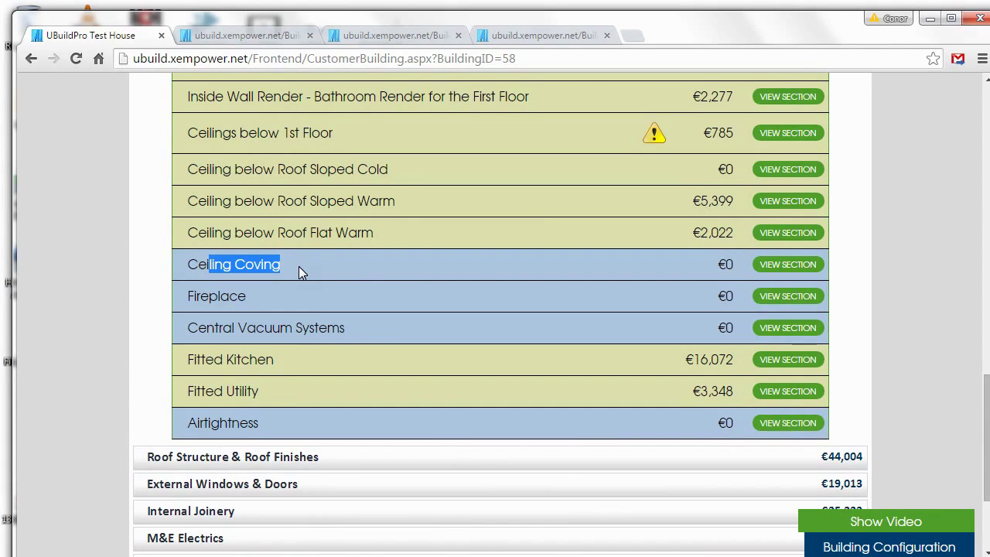
pyautogui.moveTo(209, 328); pyautogui.dragTo(362, 327)
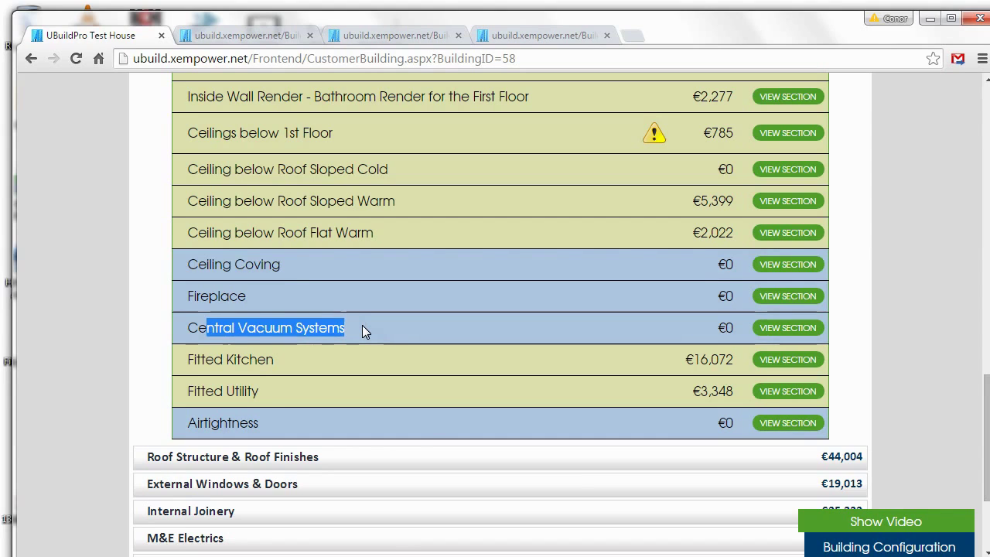
pyautogui.moveTo(190, 360); pyautogui.dragTo(389, 369)
pyautogui.moveTo(685, 360); pyautogui.dragTo(731, 359)
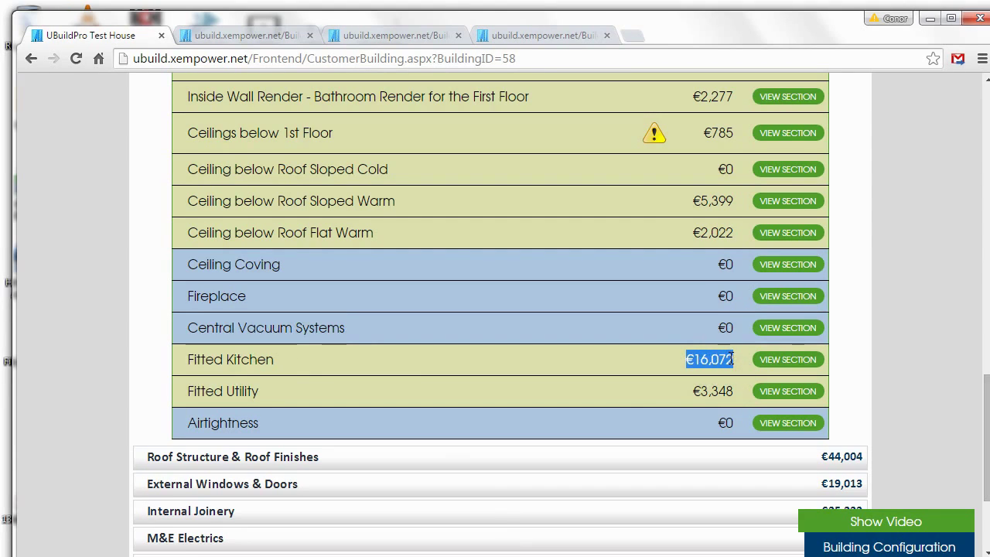
pyautogui.scroll(1, 982, 433)
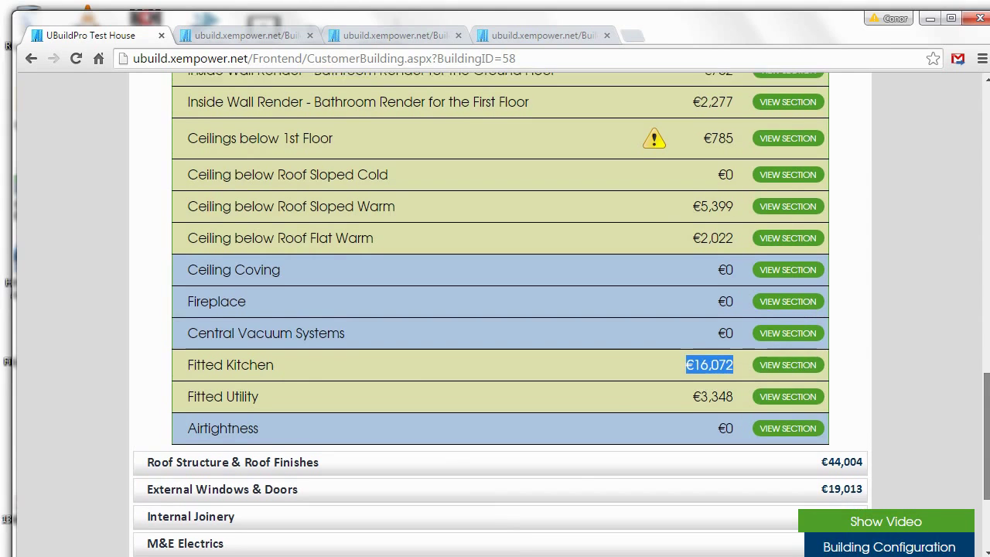
pyautogui.scroll(10, 983, 433)
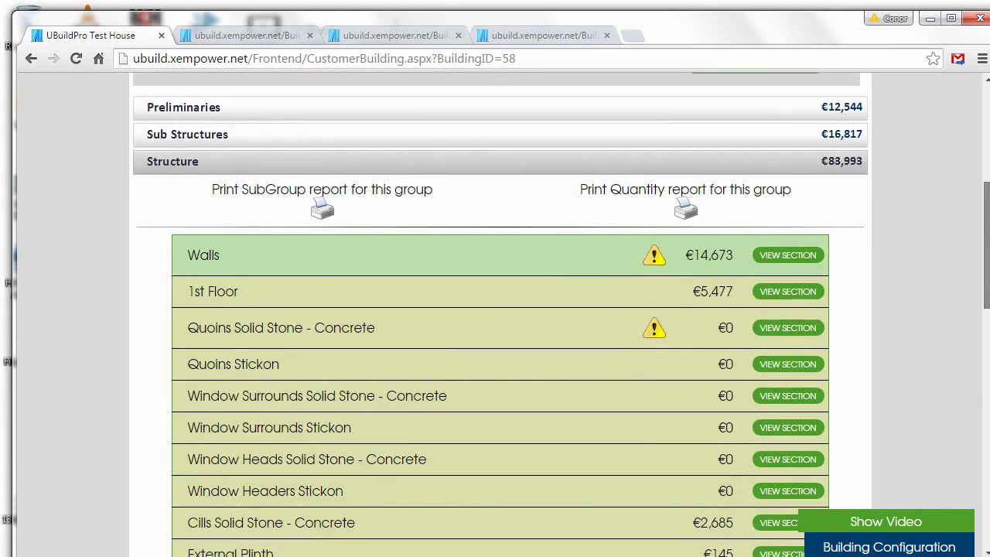
pyautogui.scroll(-7, 500, 314)
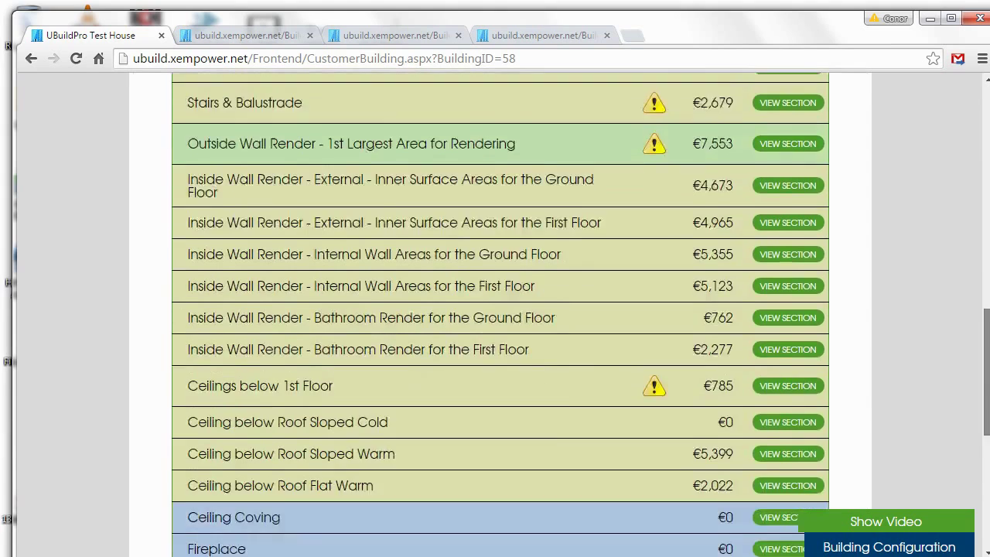
pyautogui.moveTo(984, 371); pyautogui.dragTo(984, 220)
pyautogui.click(604, 194)
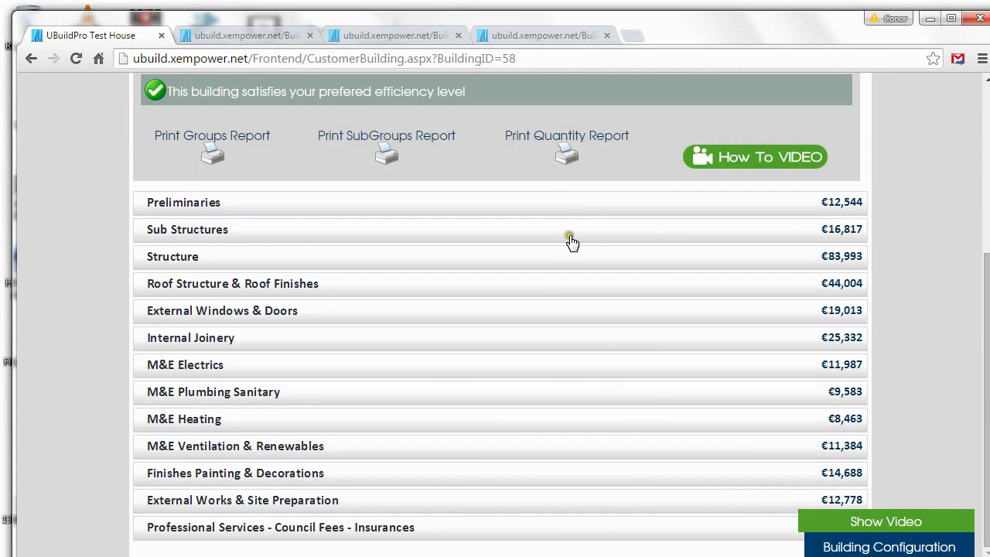
pyautogui.click(529, 310)
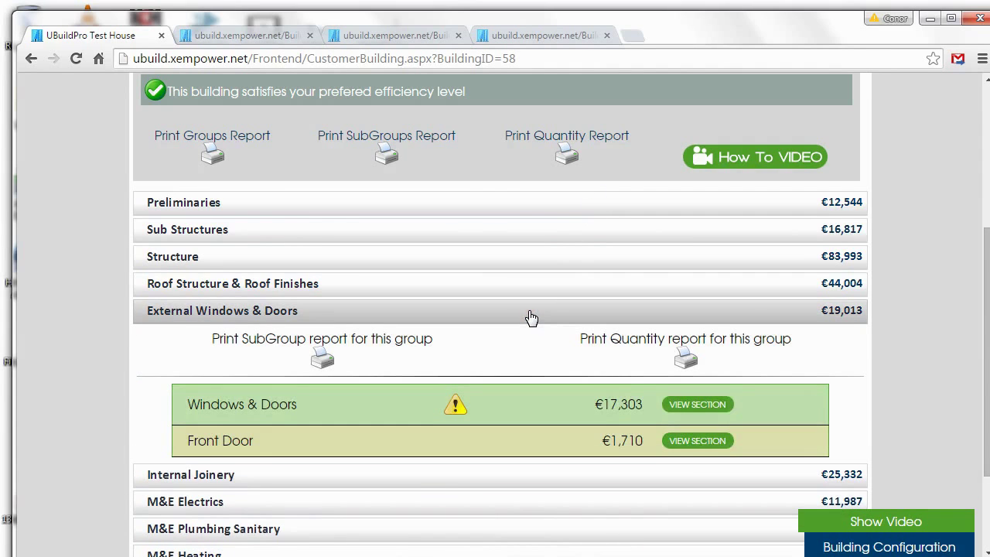
# Step: Open Windows & Doors and start replacing its current Hardwood (Supplied & Fitted) product
pyautogui.click(685, 404)
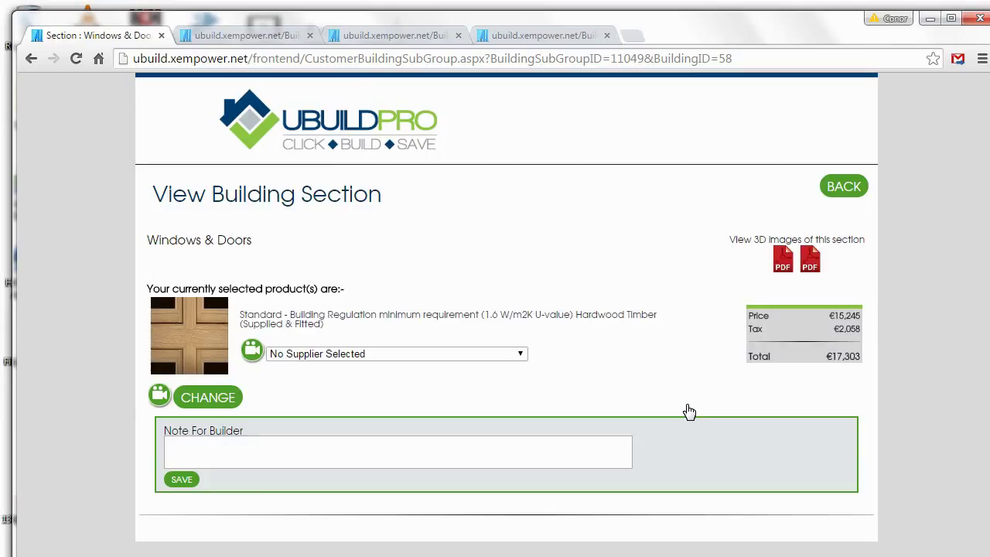
pyautogui.click(207, 399)
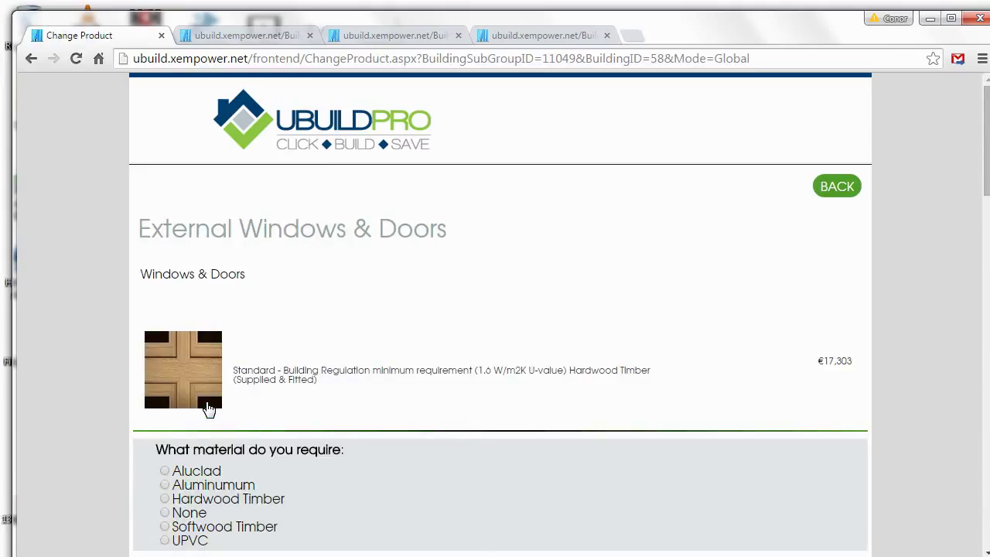
pyautogui.moveTo(230, 375); pyautogui.dragTo(654, 371)
pyautogui.doubleClick(592, 370)
pyautogui.scroll(-2, 542, 413)
pyautogui.scroll(-10, 542, 409)
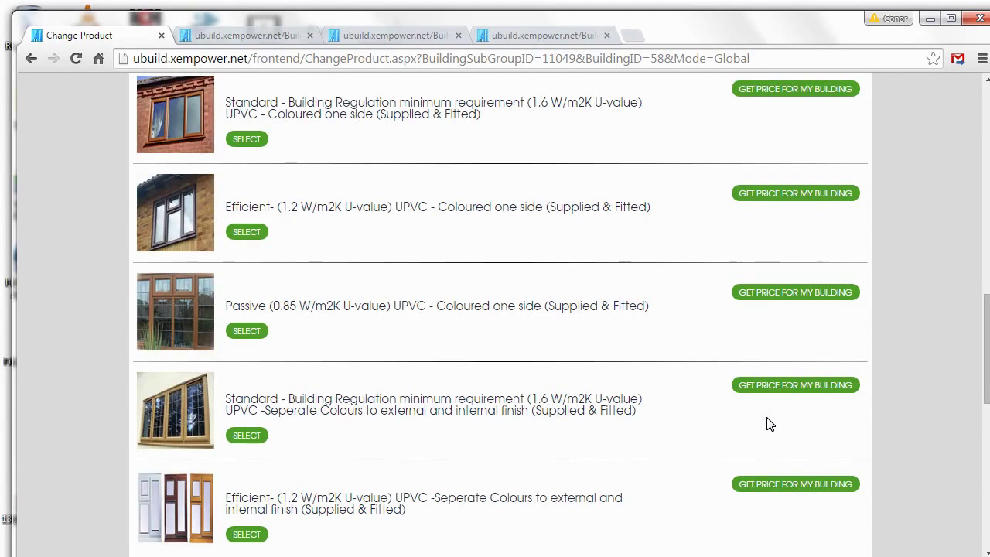
pyautogui.scroll(10, 770, 424)
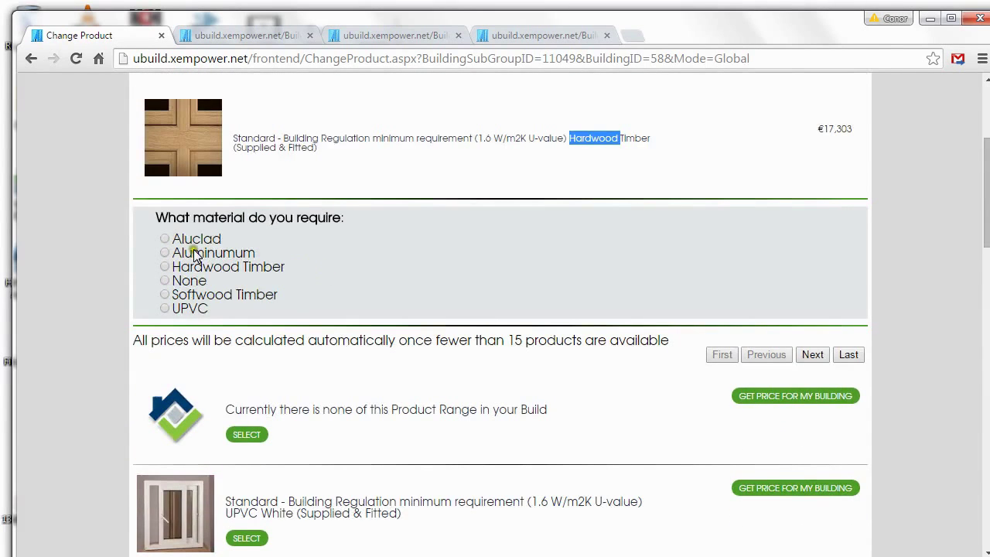
# Step: Filter to Aluclad and select the Passive 0.85 W/m2K Aluclad product at €42,003
pyautogui.click(164, 239)
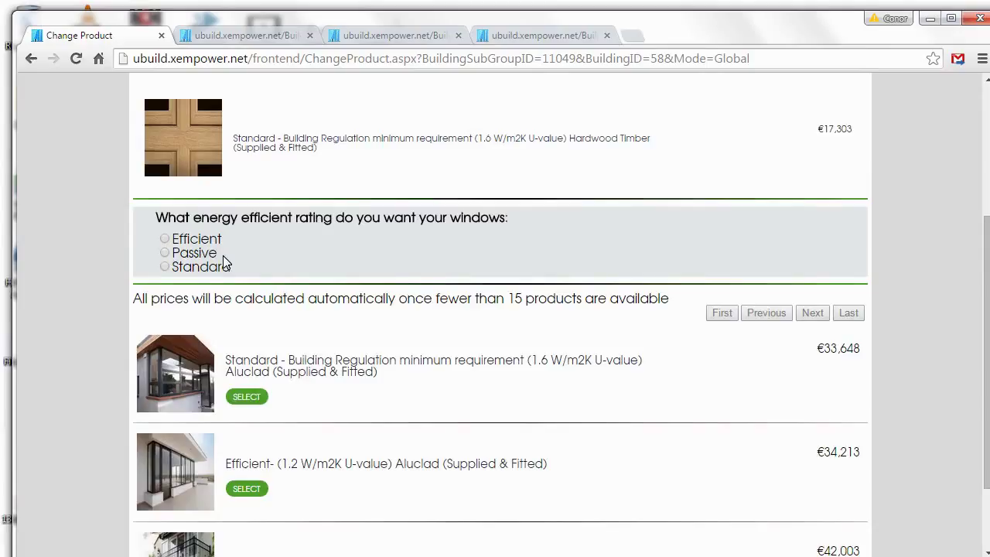
pyautogui.click(231, 239)
pyautogui.scroll(-2, 309, 274)
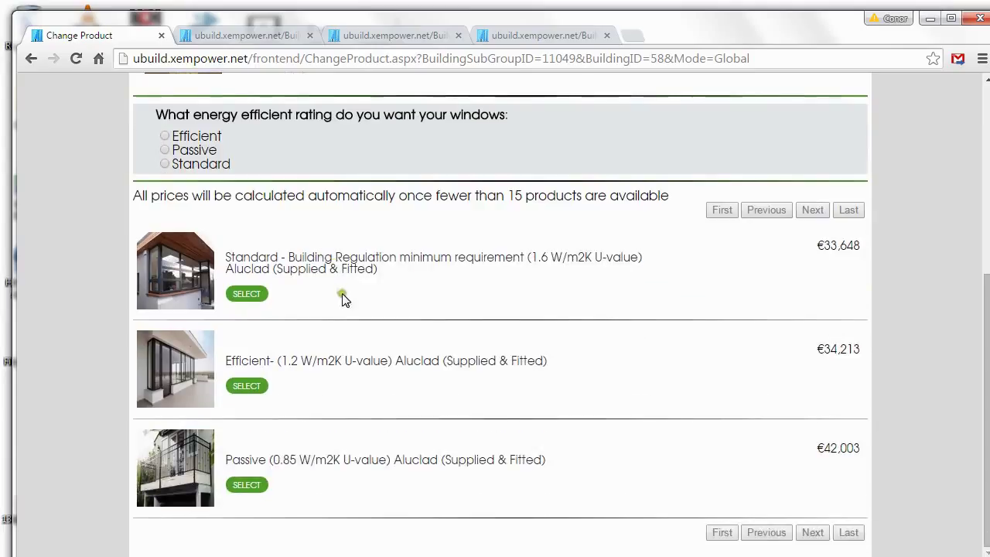
pyautogui.click(650, 282)
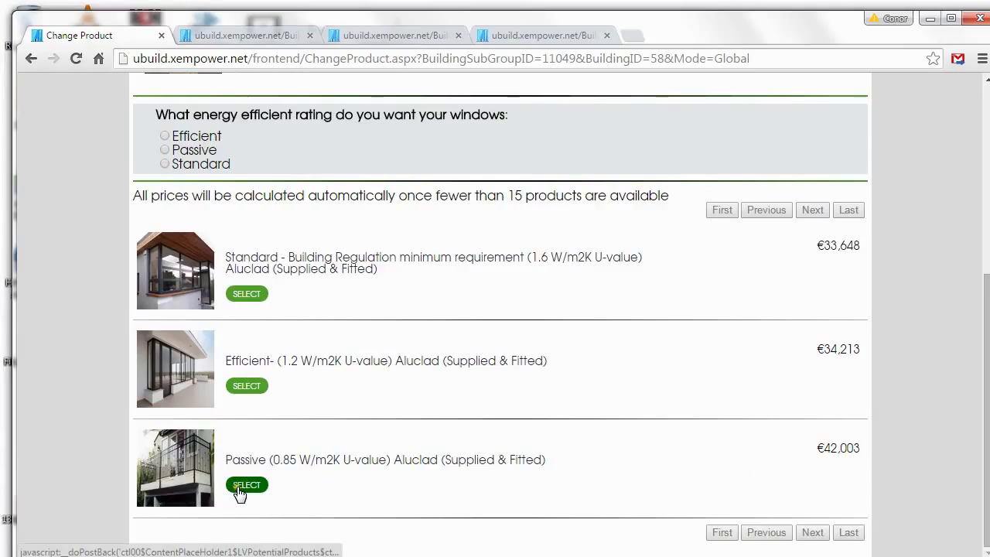
pyautogui.click(237, 486)
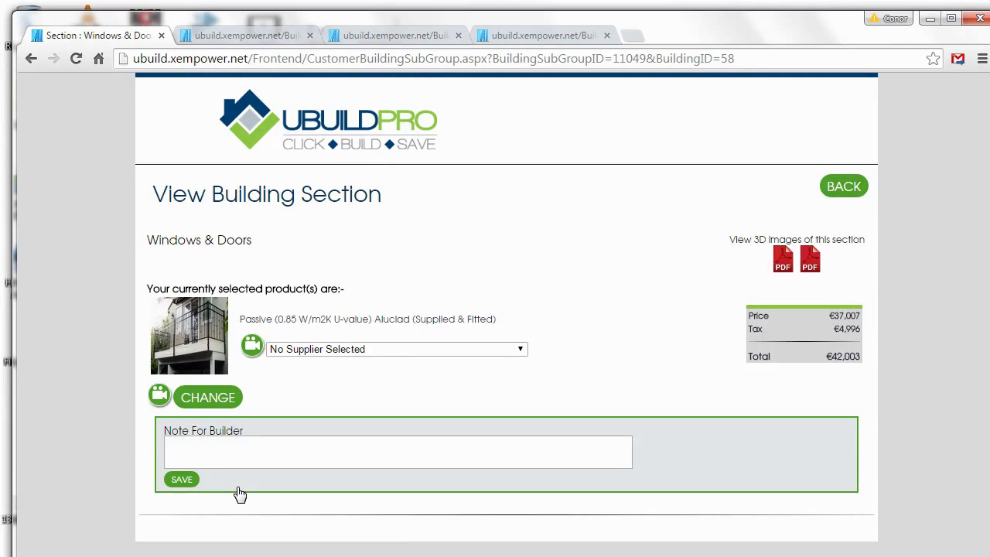
pyautogui.click(854, 194)
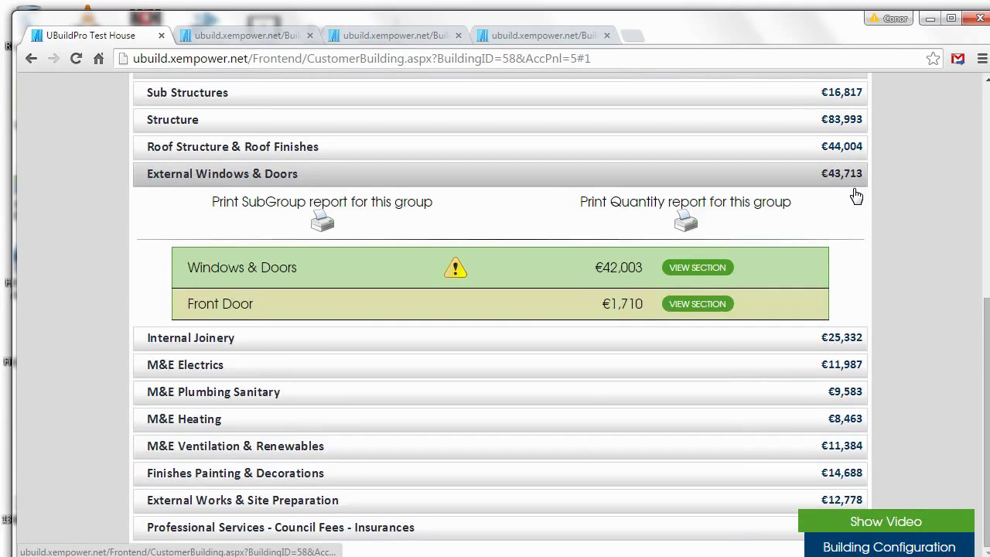
# Step: Review Roof Structure & Roof Finishes, M&E Heating and Finishes Painting & Decorations cost groups
pyautogui.scroll(4, 855, 195)
pyautogui.scroll(2, 730, 195)
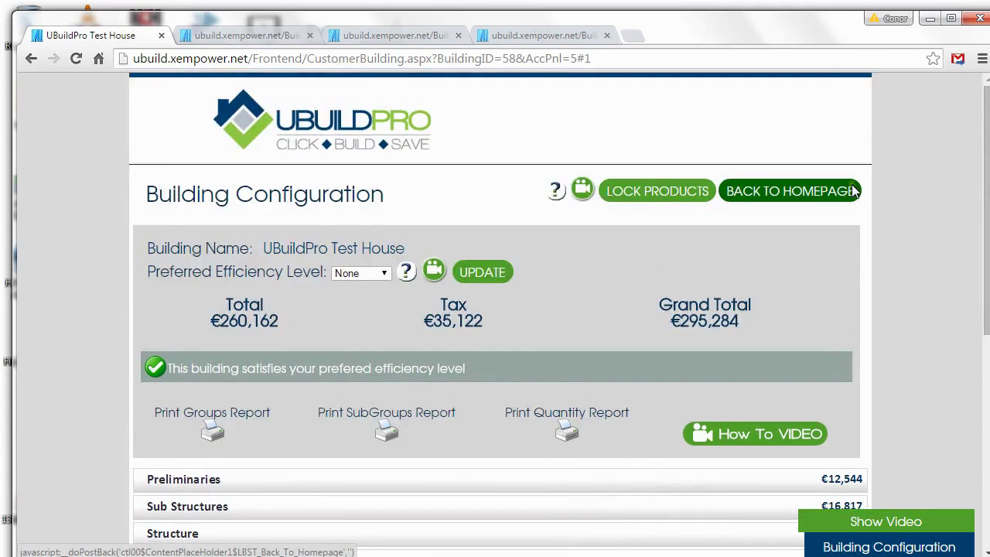
pyautogui.moveTo(687, 315); pyautogui.dragTo(751, 336)
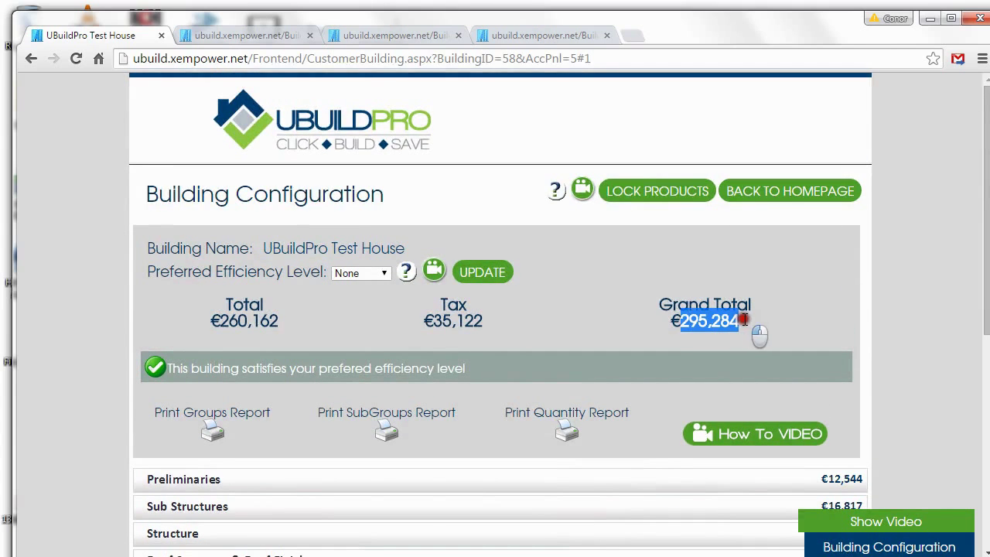
pyautogui.scroll(-4, 744, 311)
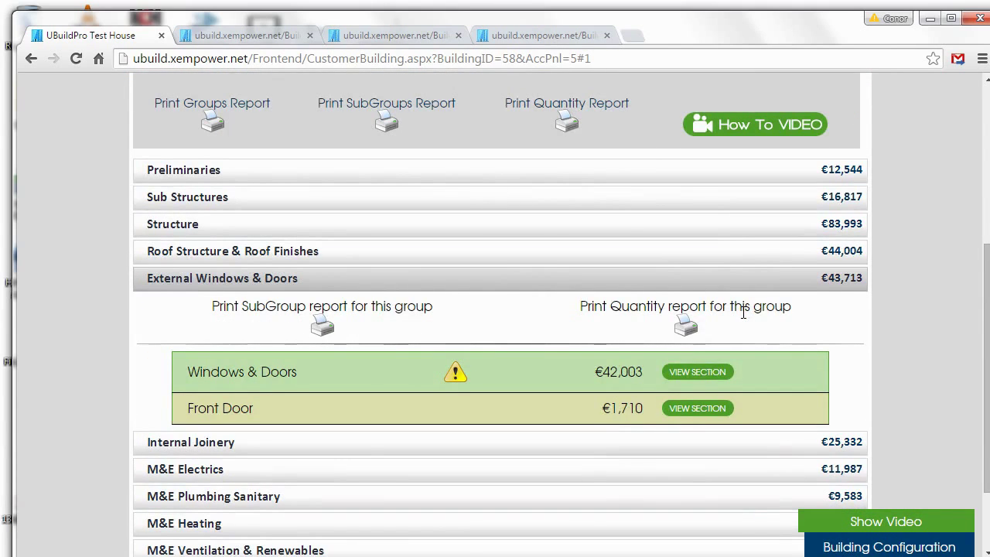
pyautogui.moveTo(459, 374)
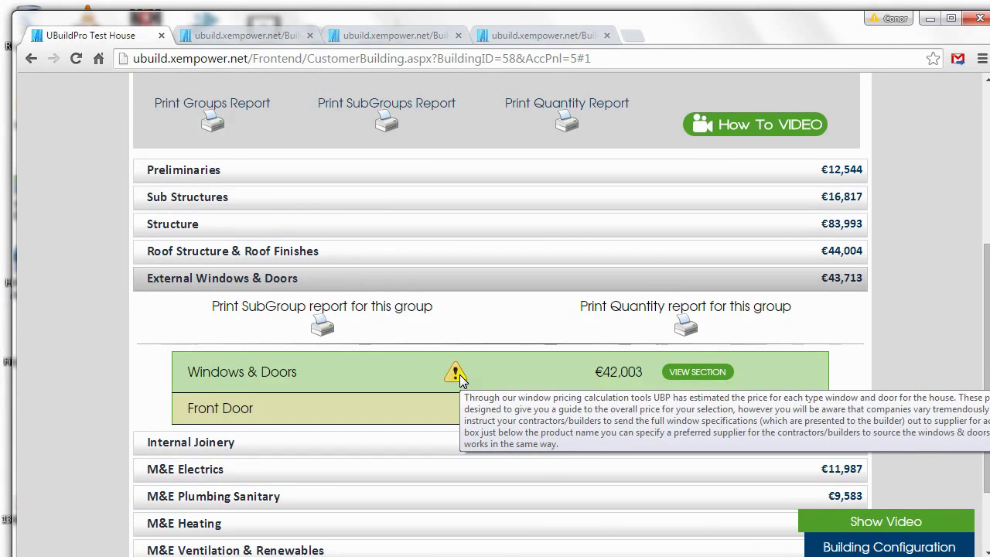
pyautogui.click(437, 259)
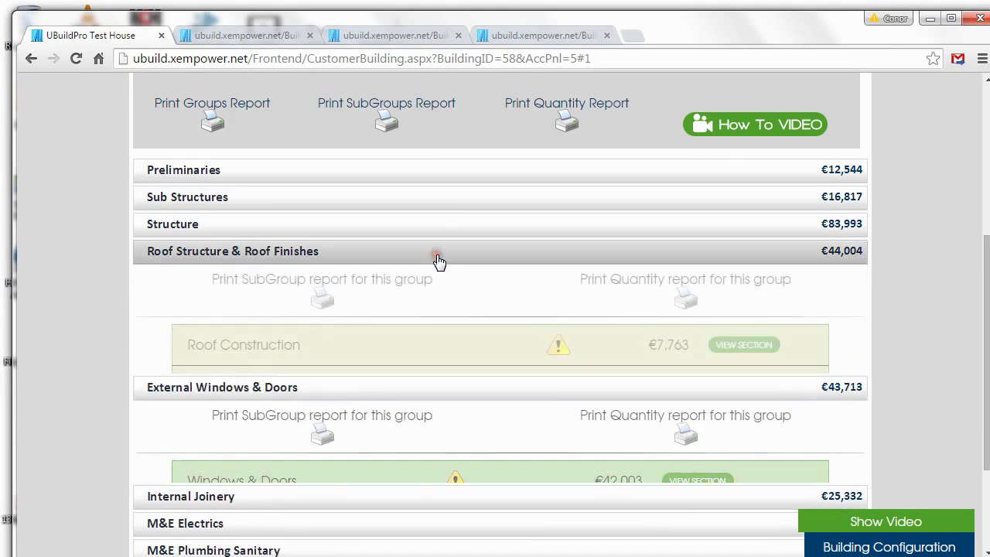
pyautogui.scroll(-3, 439, 263)
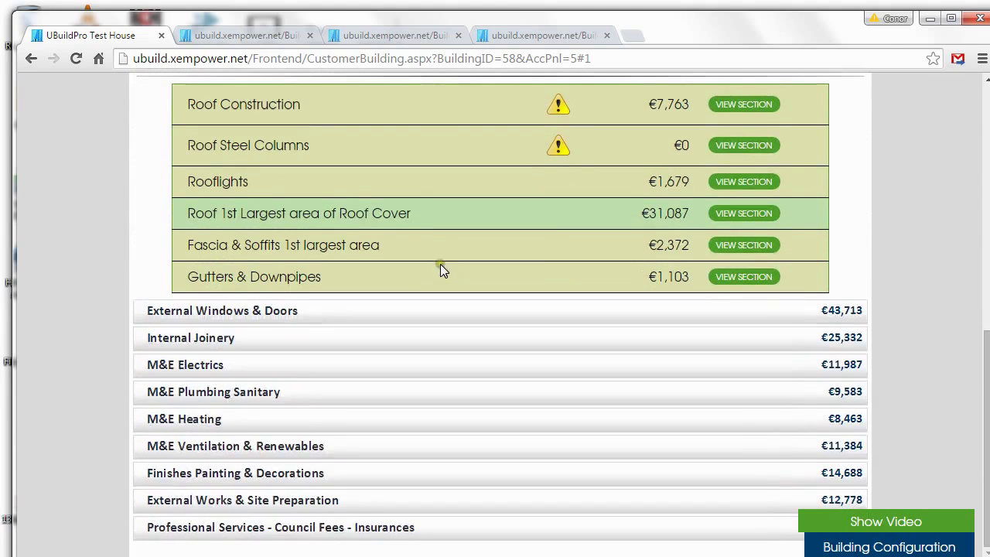
pyautogui.click(447, 420)
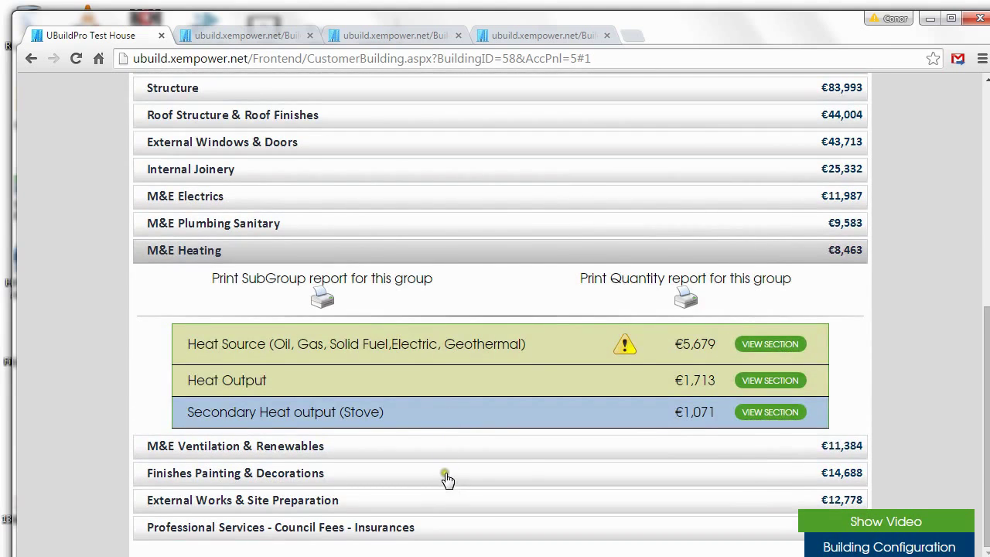
pyautogui.click(446, 475)
pyautogui.scroll(-2, 446, 480)
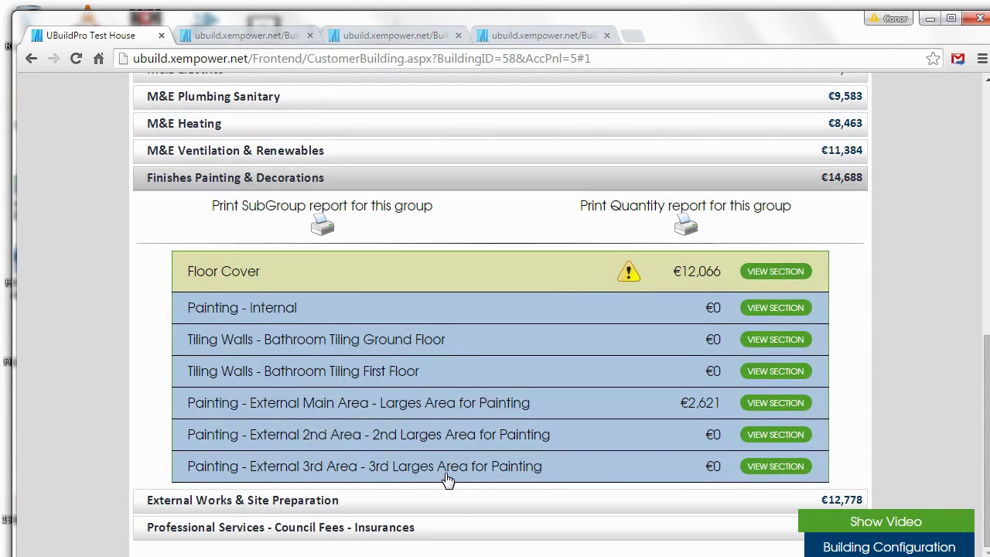
pyautogui.scroll(4, 447, 480)
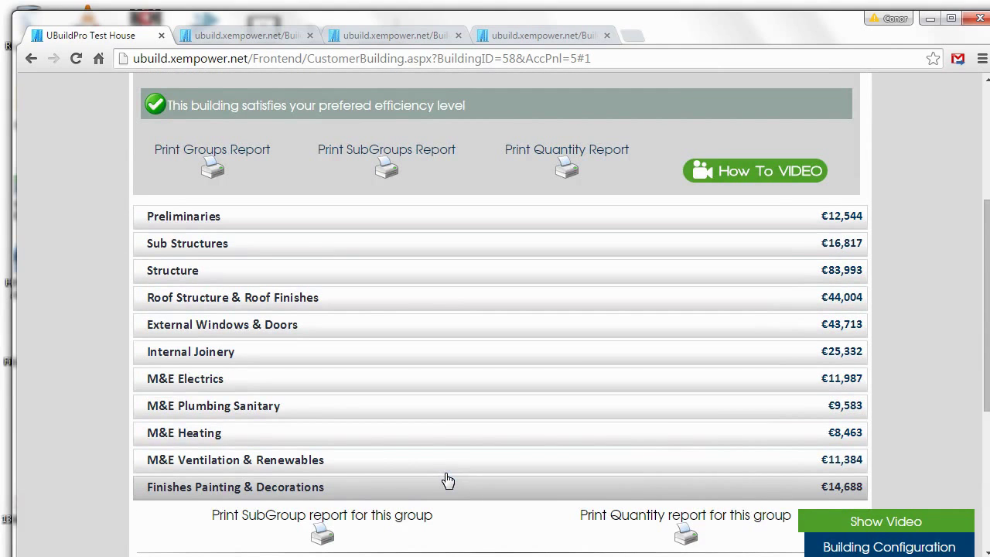
# Step: Open the Corners.pdf 3D drawings for the Quoins Solid Stone - Concrete section under Structure
pyautogui.click(413, 275)
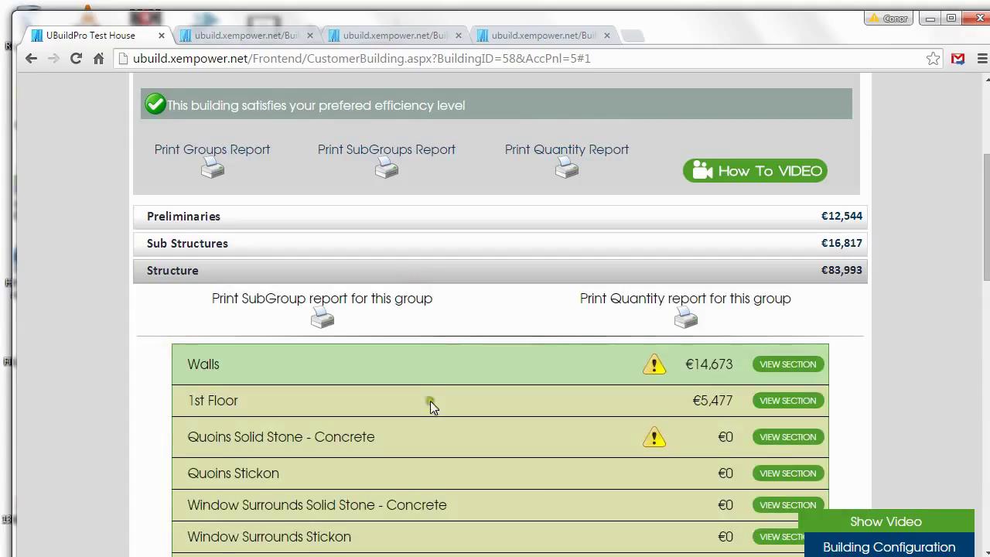
pyautogui.click(768, 439)
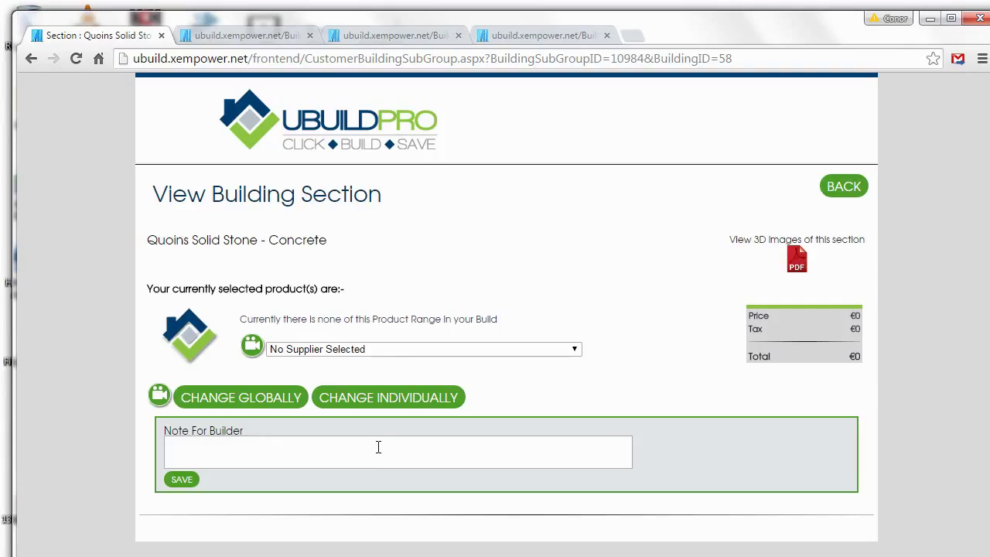
pyautogui.click(795, 263)
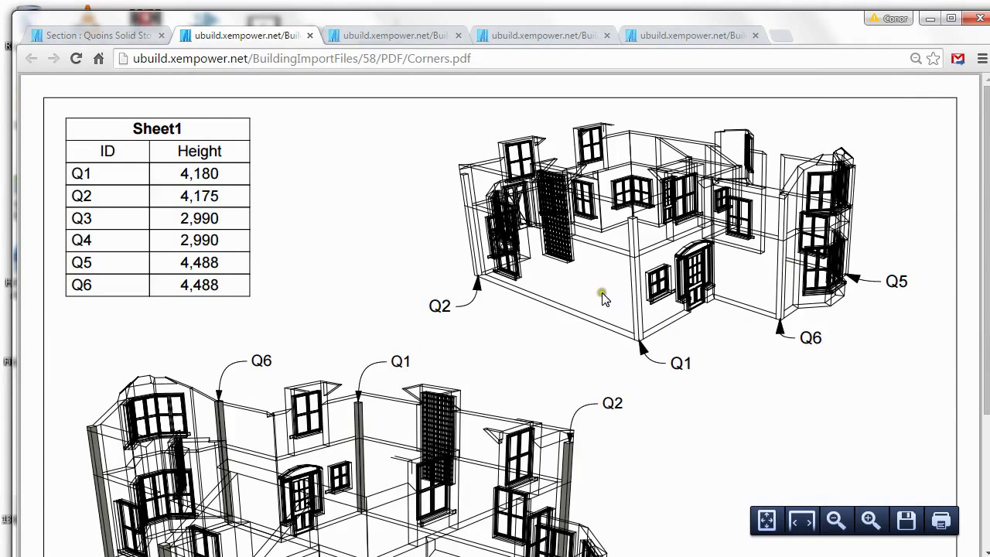
# Step: Compare the Corners, External Walls 2 and External Walls drawings, then return to the Quoins section
pyautogui.click(379, 36)
pyautogui.click(515, 36)
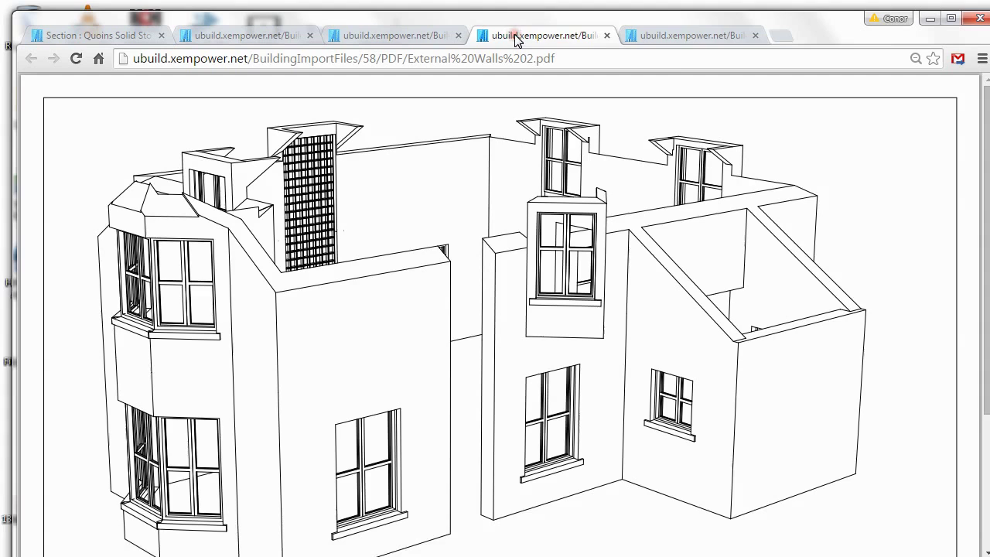
pyautogui.click(655, 39)
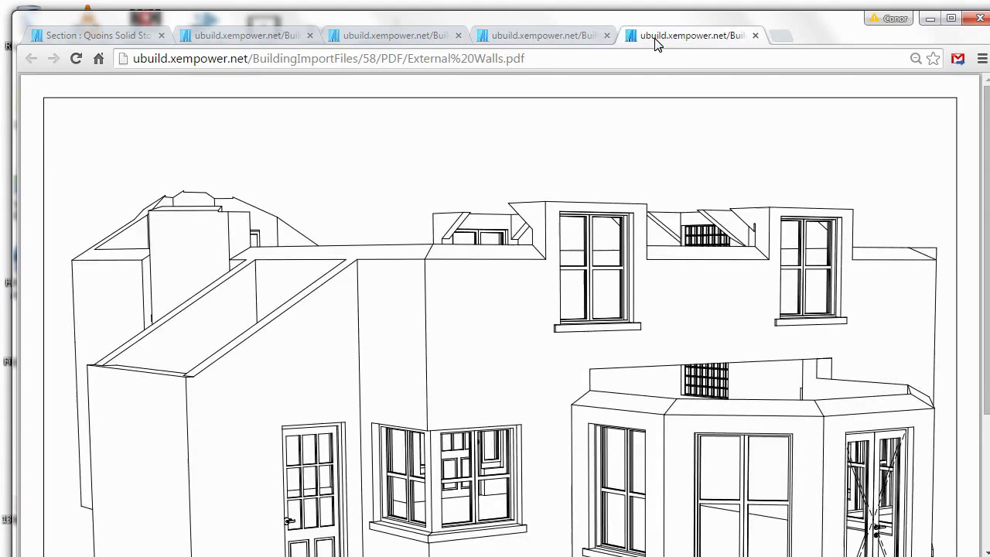
pyautogui.click(549, 37)
pyautogui.click(298, 36)
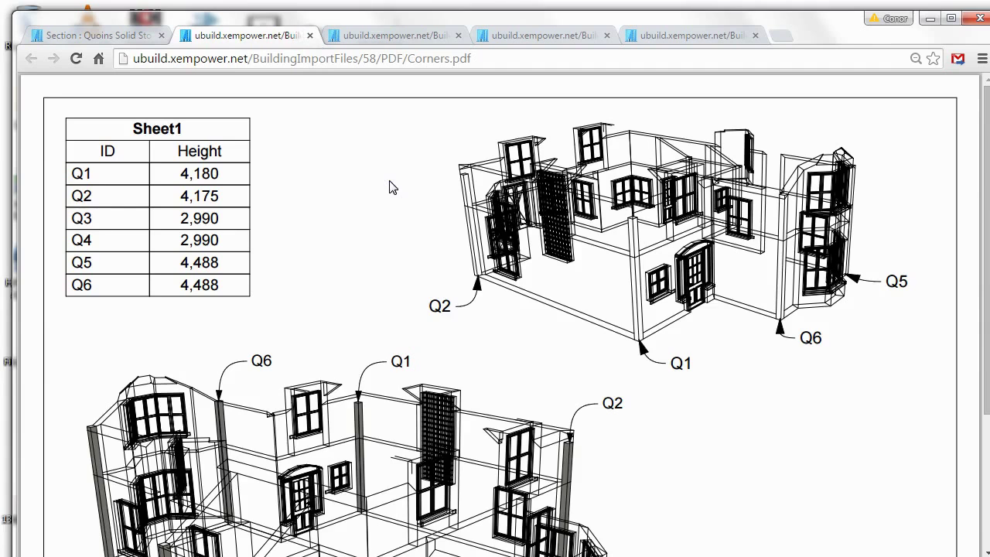
pyautogui.scroll(-3, 391, 187)
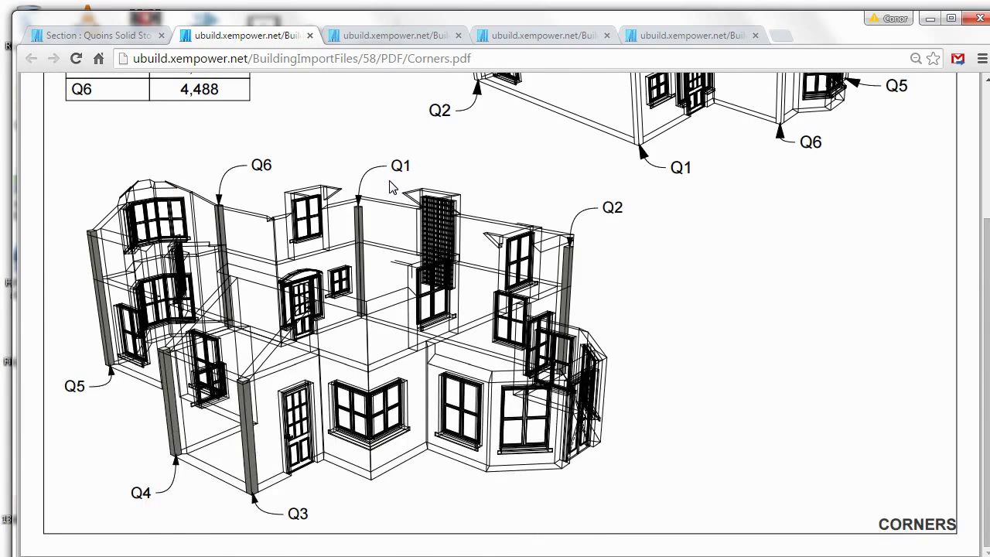
pyautogui.scroll(3, 391, 187)
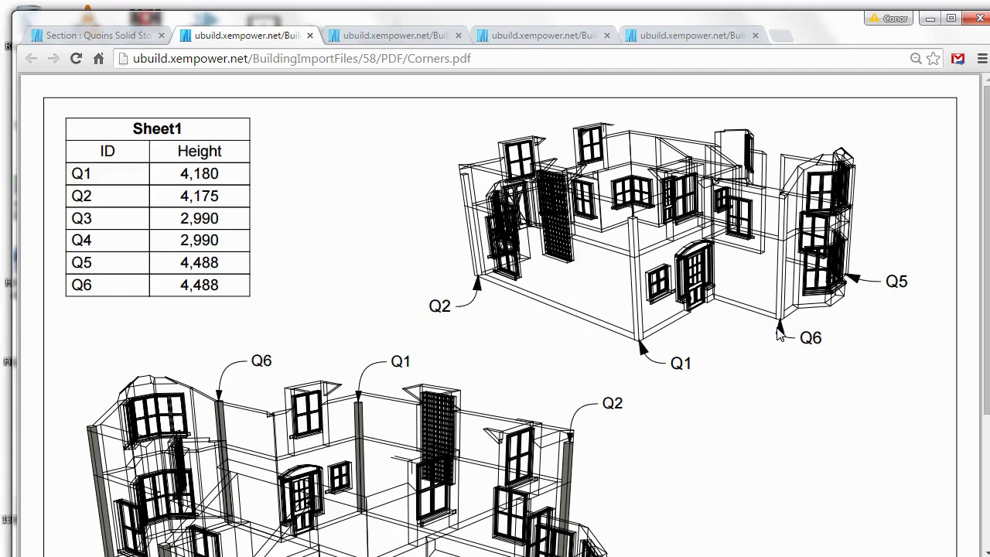
pyautogui.click(147, 35)
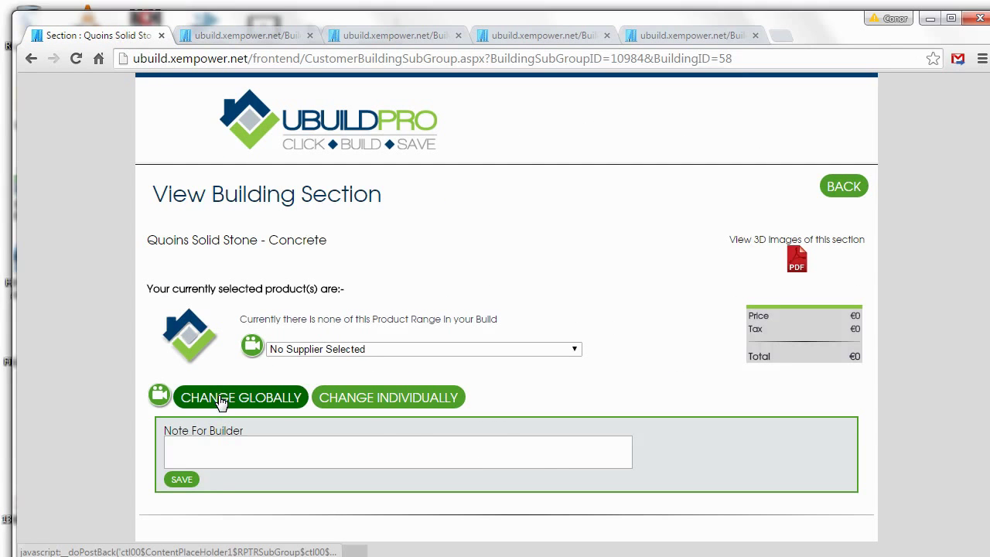
# Step: Select quoin locations Q1, Q5 and Q6 for an individual product change and continue
pyautogui.click(369, 407)
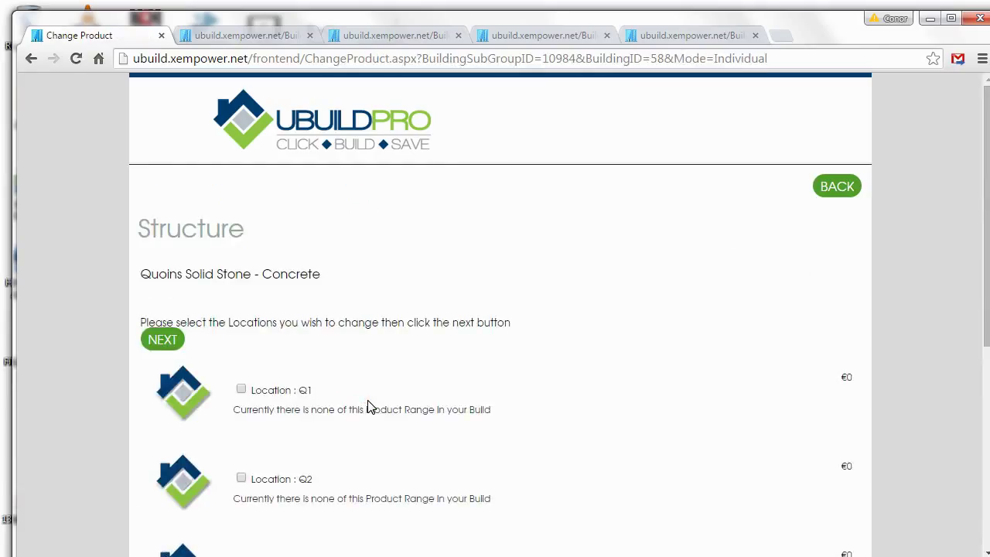
pyautogui.click(241, 389)
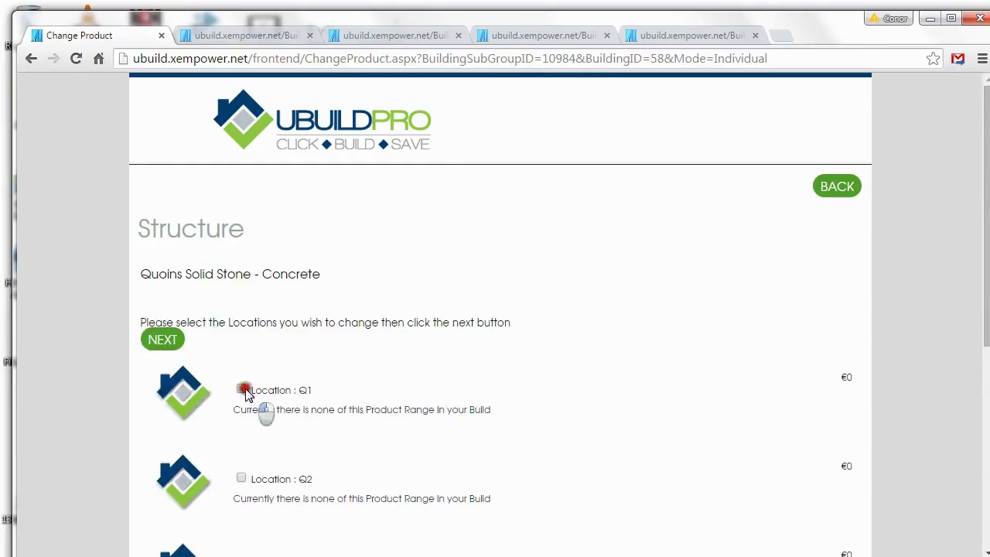
pyautogui.scroll(-1, 349, 402)
pyautogui.scroll(-2, 306, 401)
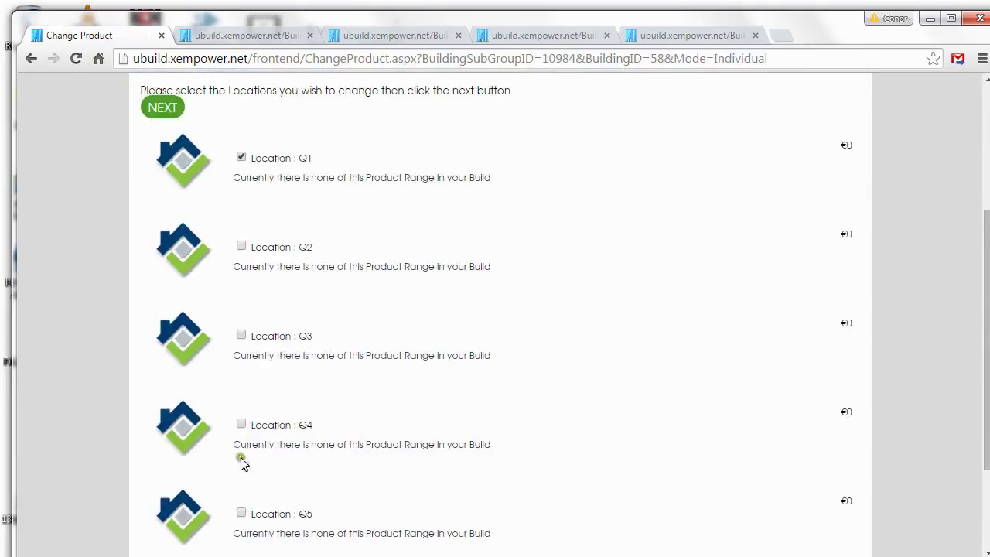
pyautogui.click(241, 513)
pyautogui.scroll(-2, 358, 480)
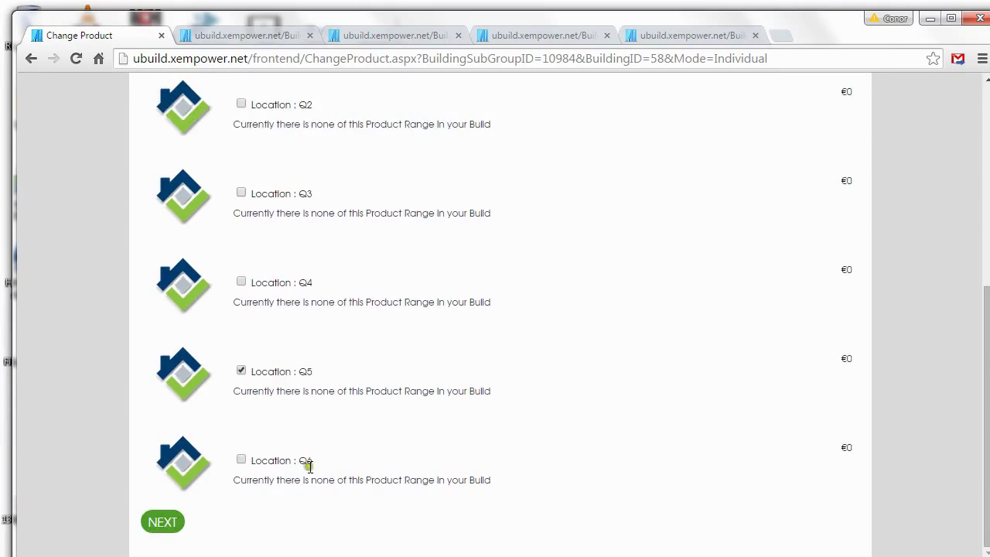
pyautogui.click(242, 460)
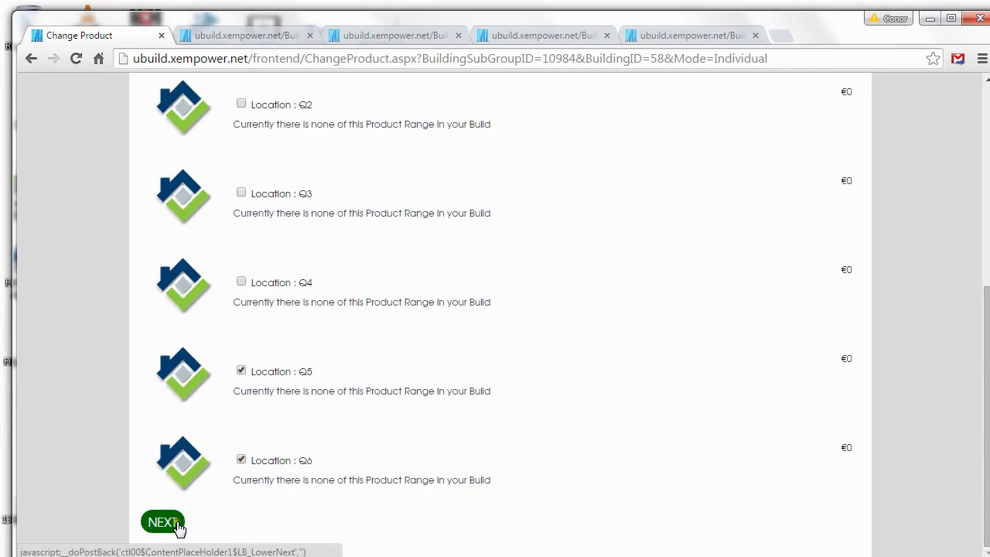
pyautogui.scroll(-2, 298, 414)
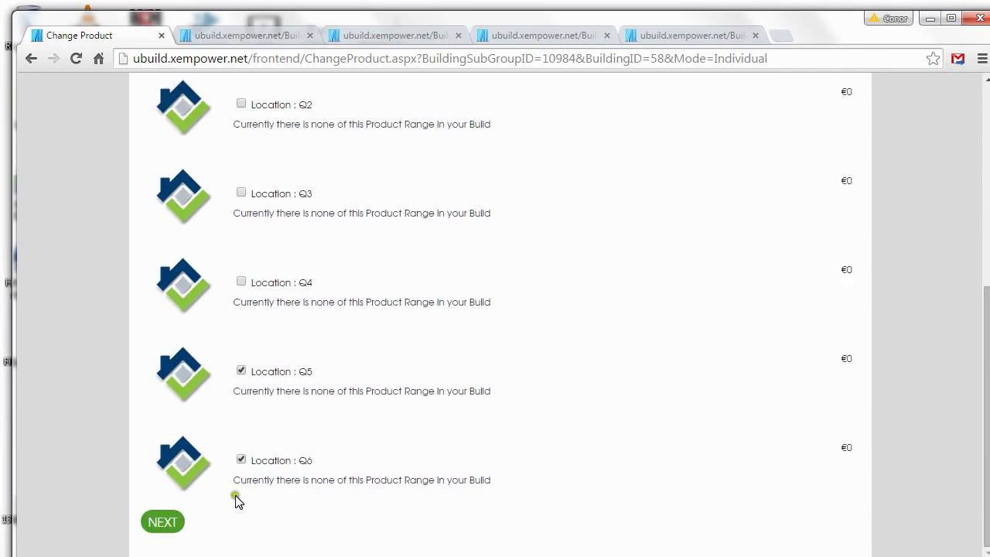
pyautogui.click(180, 528)
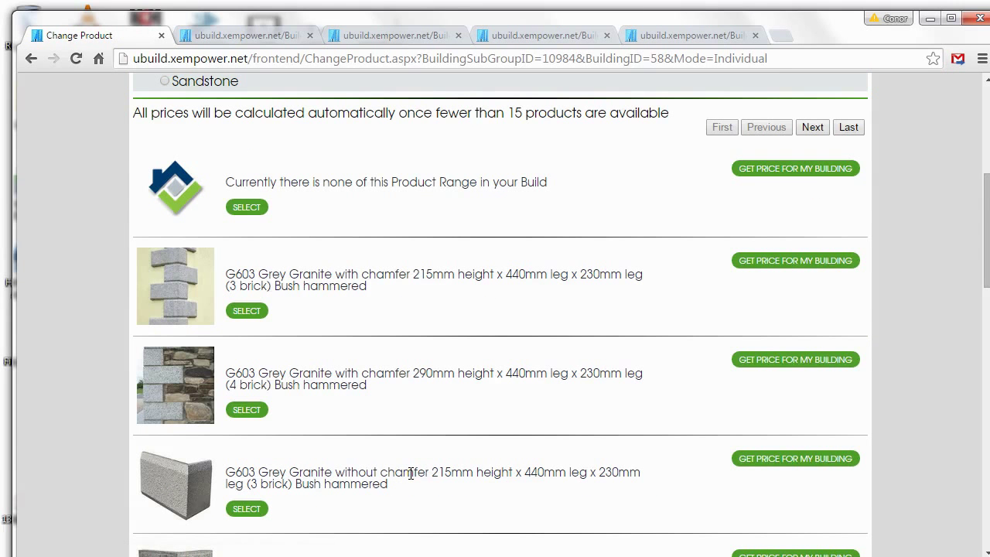
# Step: Select the G603 Grey Granite 290mm chamfer quoin, bringing the total to €1,211
pyautogui.scroll(-1, 414, 433)
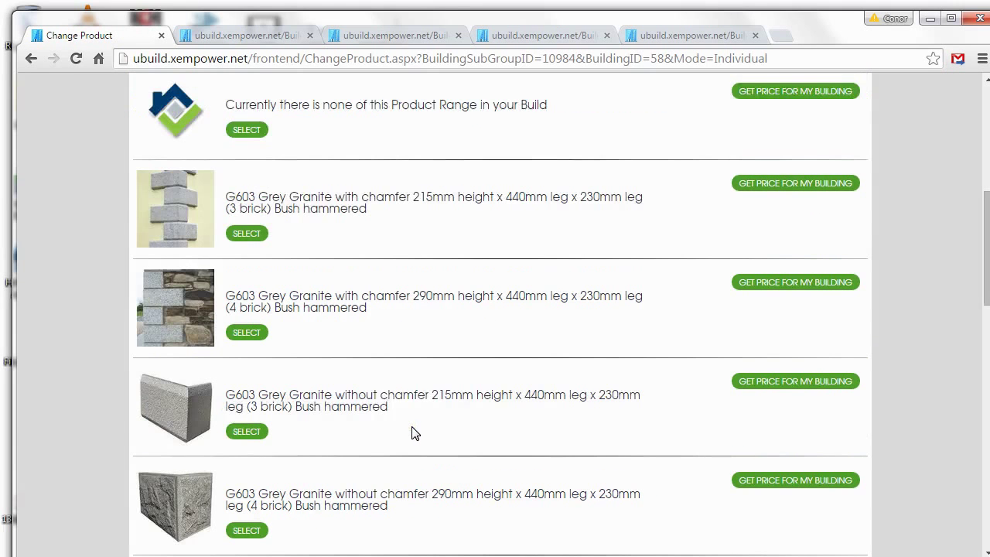
pyautogui.click(247, 333)
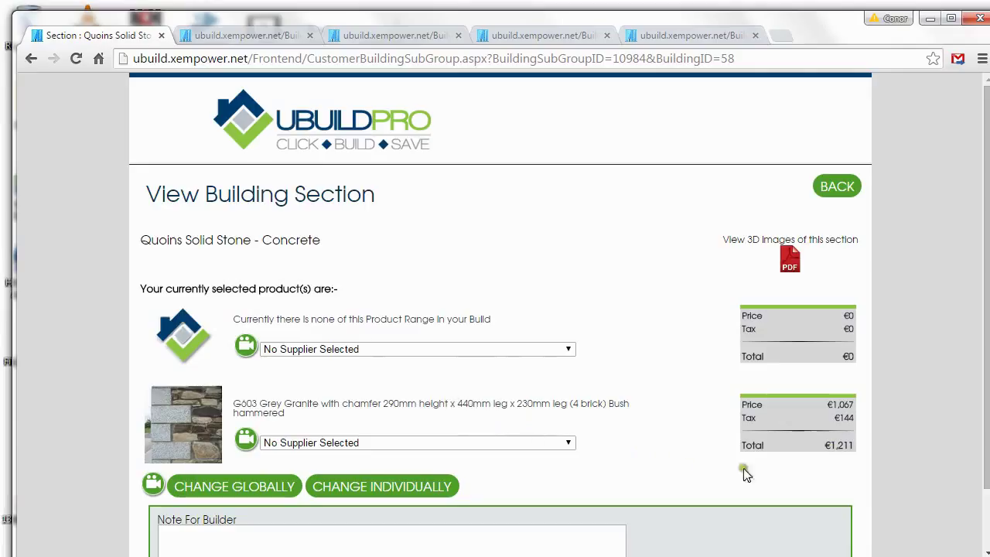
pyautogui.moveTo(851, 447); pyautogui.dragTo(828, 445)
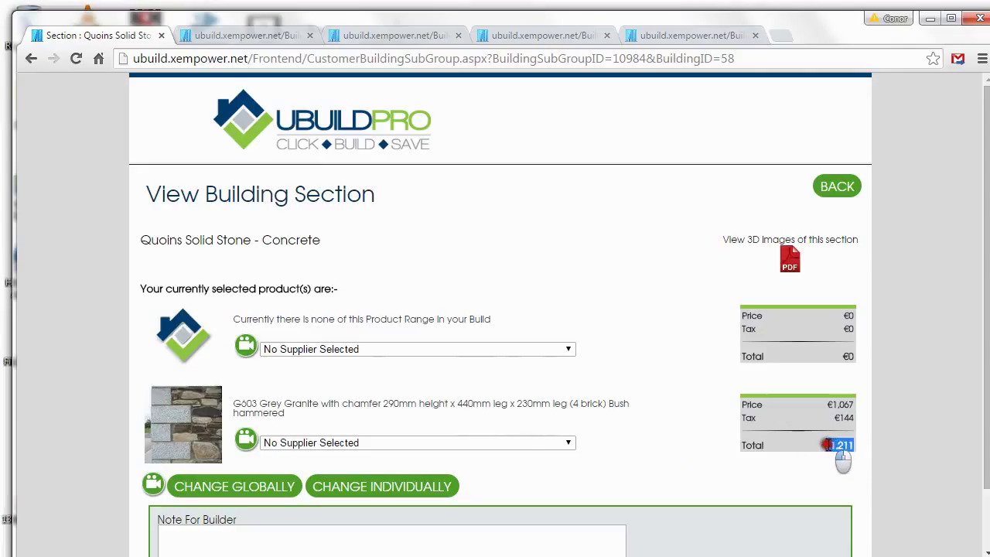
pyautogui.click(851, 354)
pyautogui.moveTo(851, 354); pyautogui.dragTo(742, 317)
pyautogui.click(743, 318)
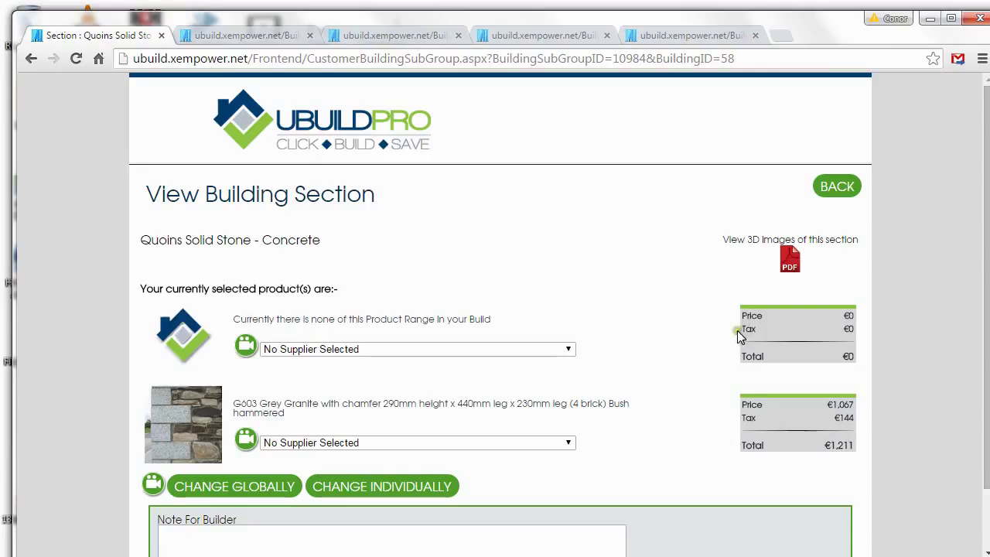
# Step: Set Landmark Architectural Salvage and Granite Products as the granite quoin supplier
pyautogui.click(567, 444)
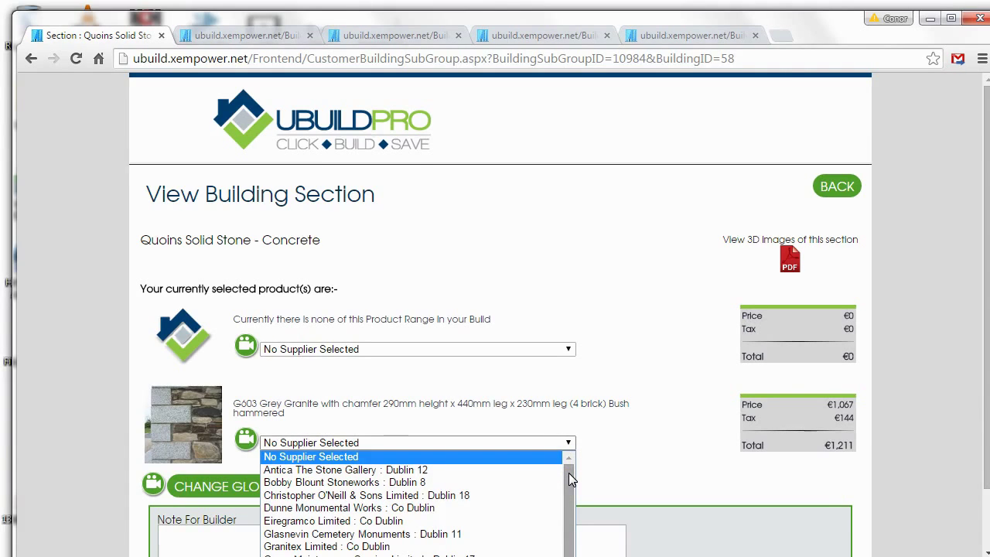
pyautogui.moveTo(568, 473); pyautogui.dragTo(570, 503)
pyautogui.click(513, 545)
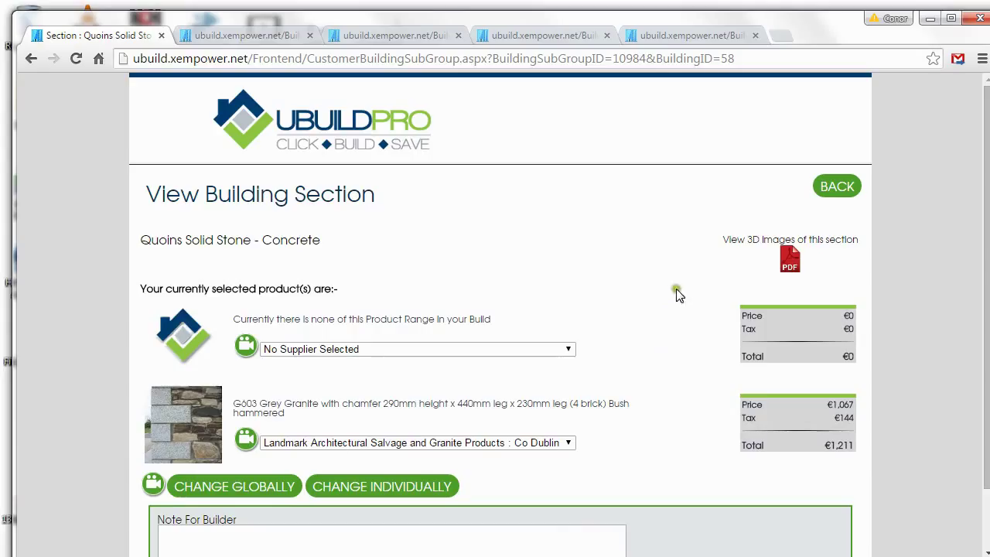
pyautogui.click(832, 194)
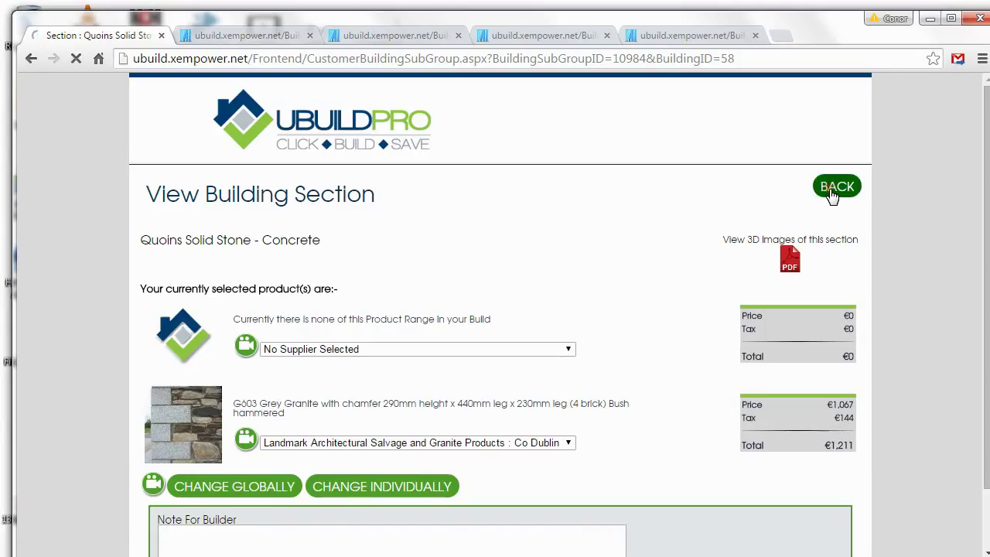
# Step: Mark Entrance Groundworks under Preliminaries as Builder To Quantify And Cost
pyautogui.moveTo(983, 298); pyautogui.dragTo(987, 166)
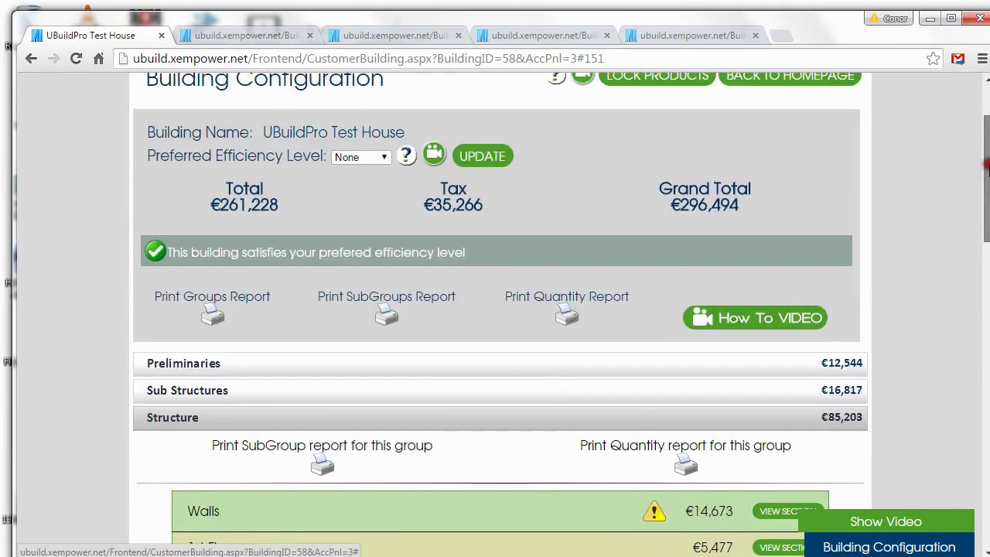
pyautogui.click(717, 418)
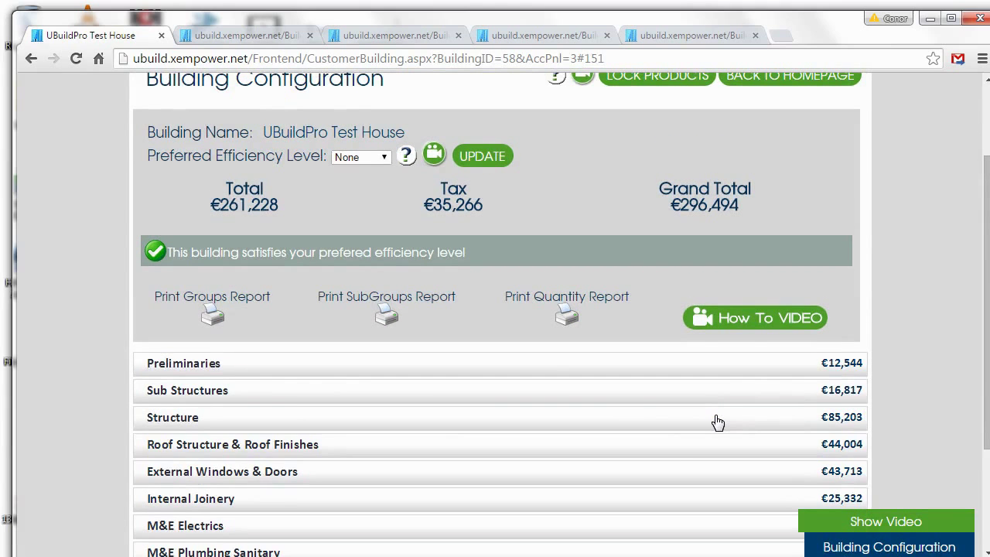
pyautogui.click(738, 365)
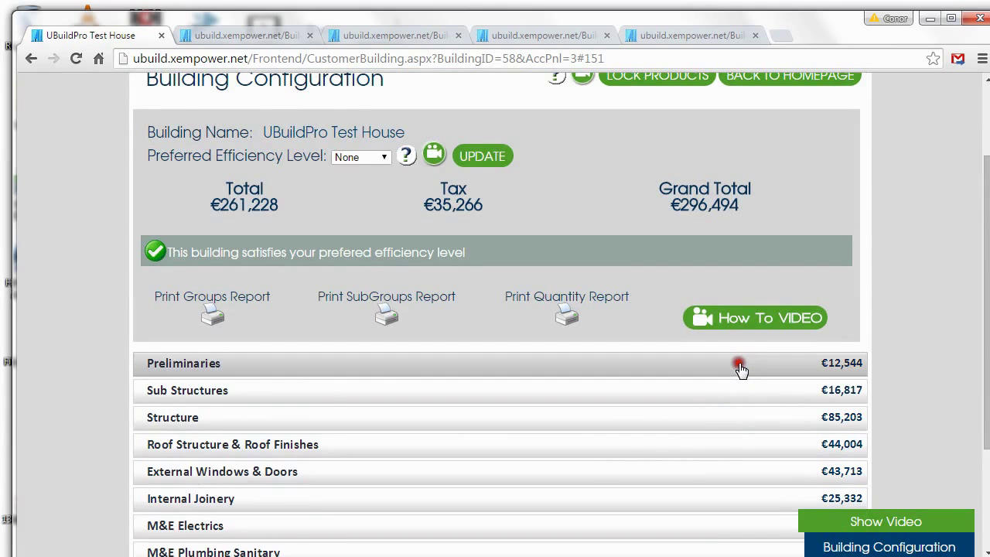
pyautogui.click(770, 461)
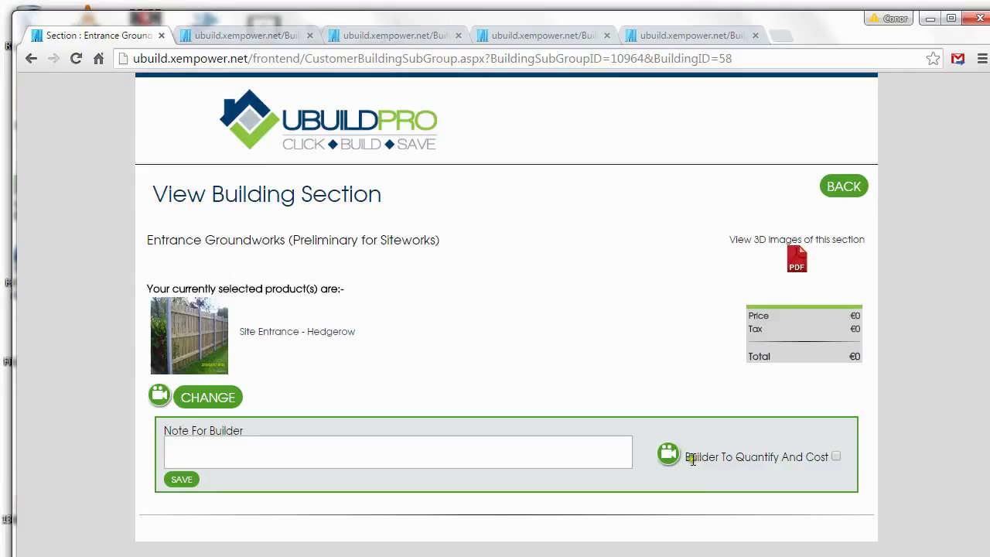
pyautogui.moveTo(688, 458); pyautogui.dragTo(828, 456)
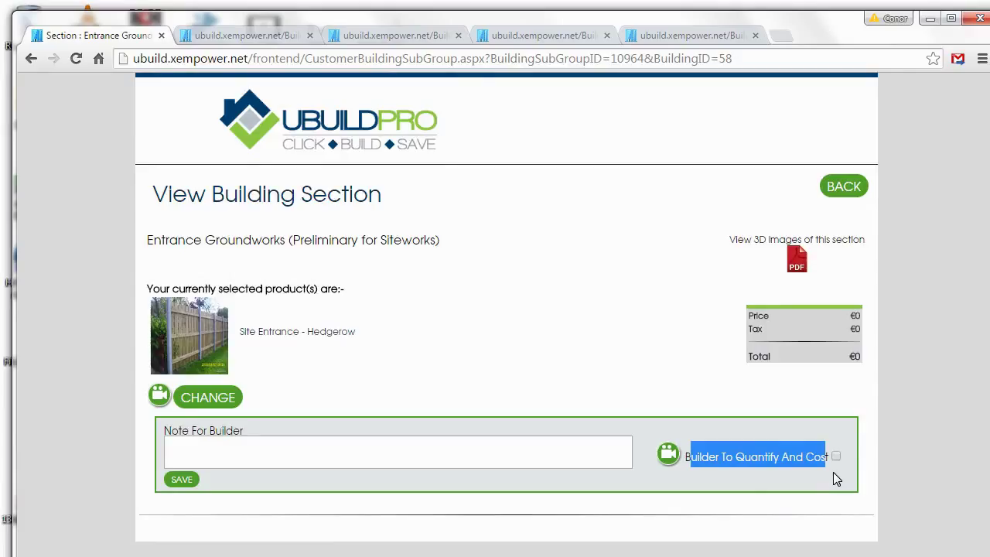
pyautogui.click(836, 456)
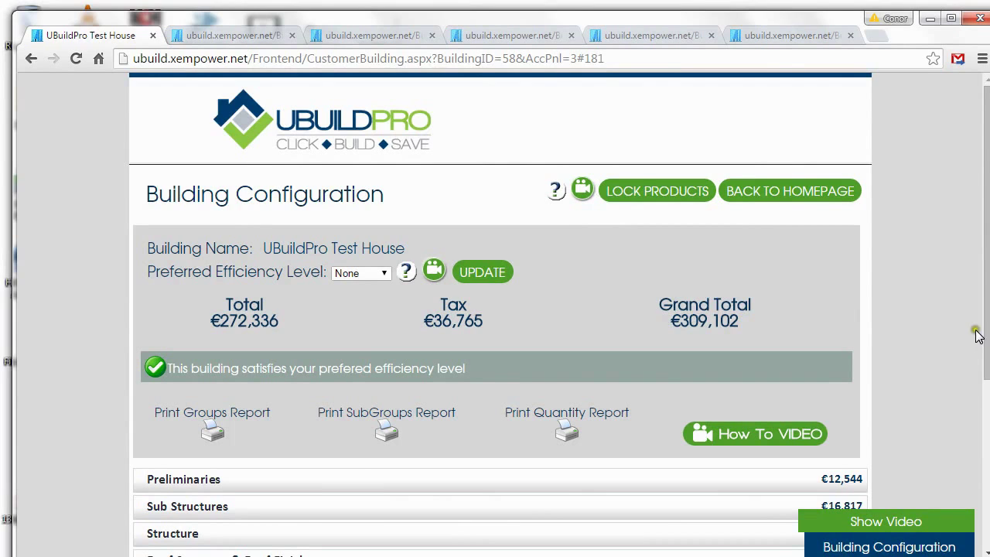
# Step: Save the Roof 1st Largest area of Roof Cover builder note on client inspection of Blue Bangor slates
pyautogui.scroll(-1, 985, 323)
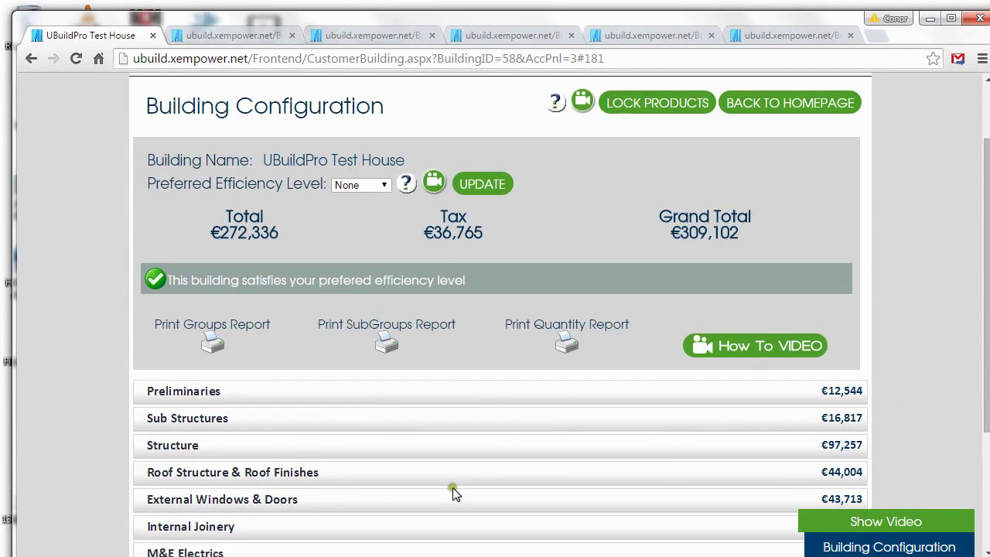
pyautogui.click(392, 475)
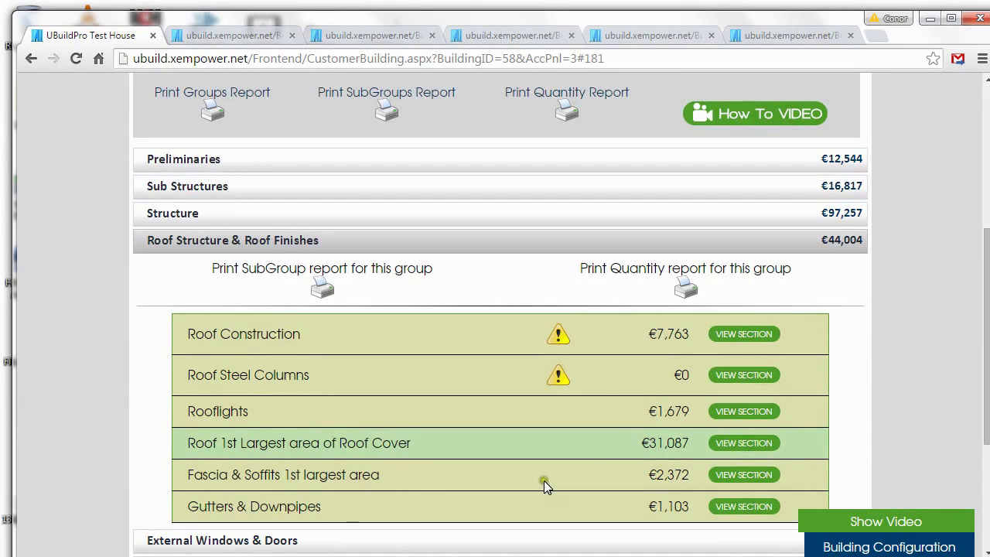
pyautogui.click(751, 443)
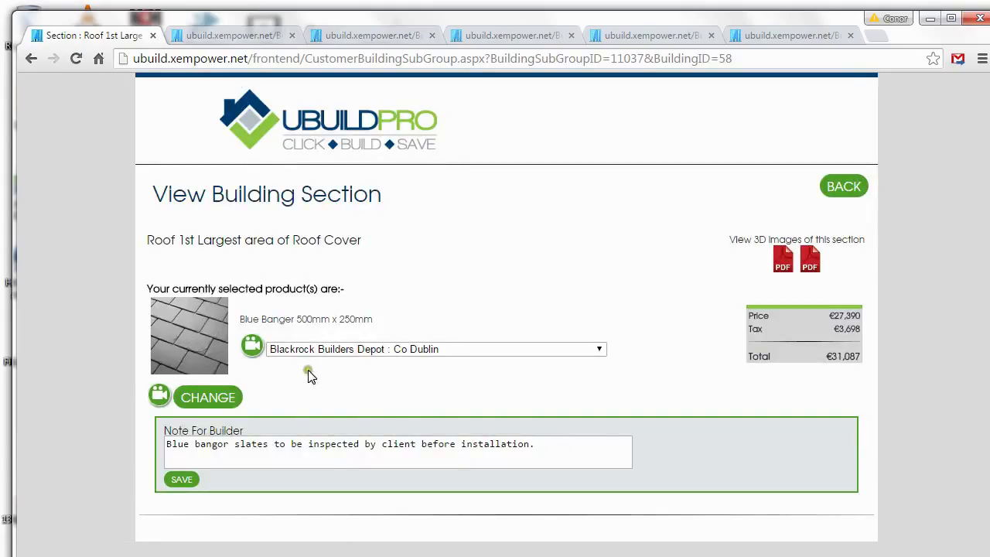
pyautogui.moveTo(238, 319); pyautogui.dragTo(379, 317)
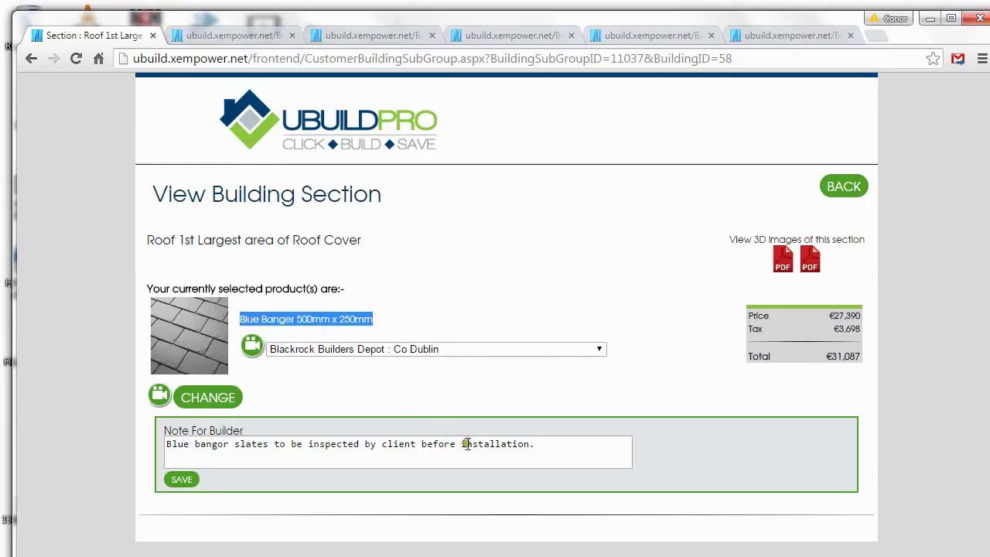
pyautogui.moveTo(554, 445); pyautogui.dragTo(166, 446)
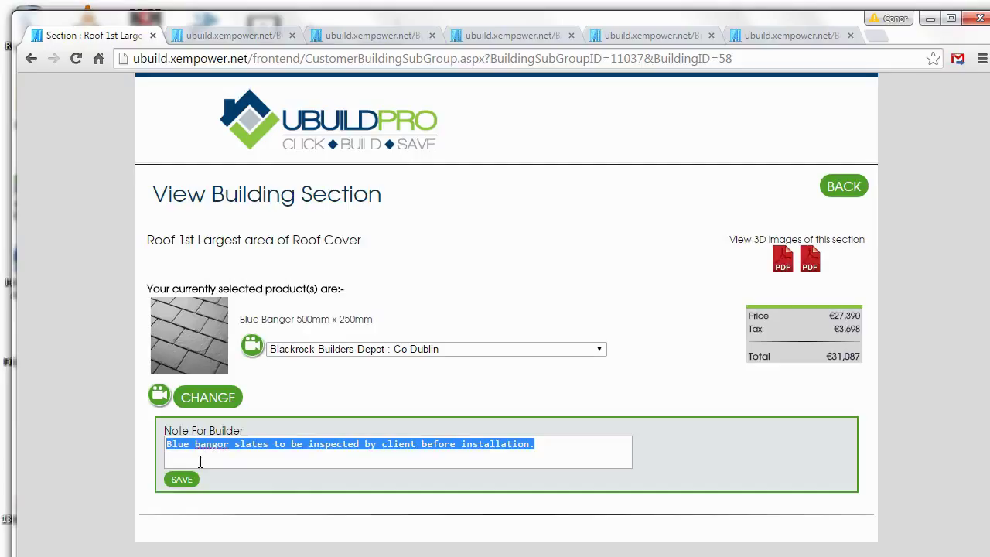
pyautogui.click(175, 482)
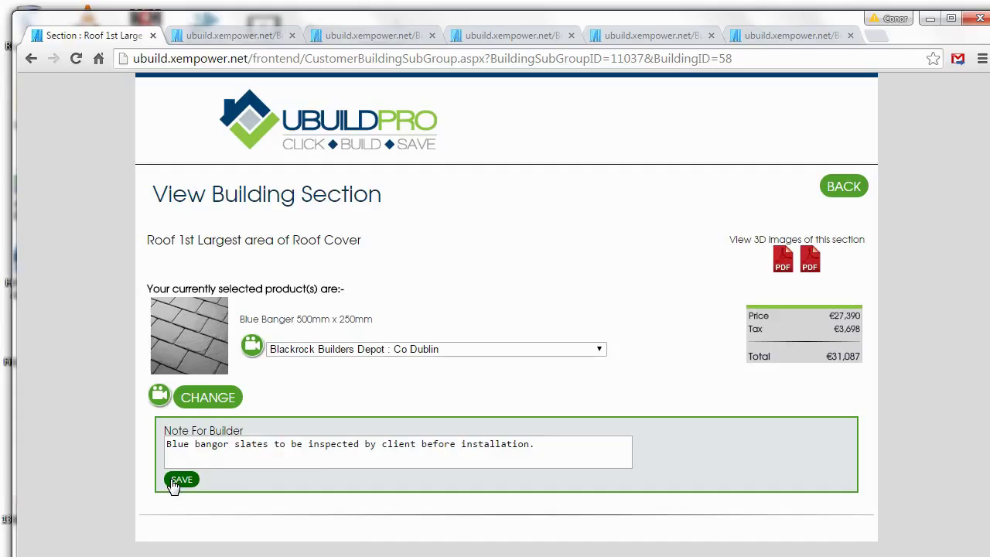
pyautogui.click(847, 193)
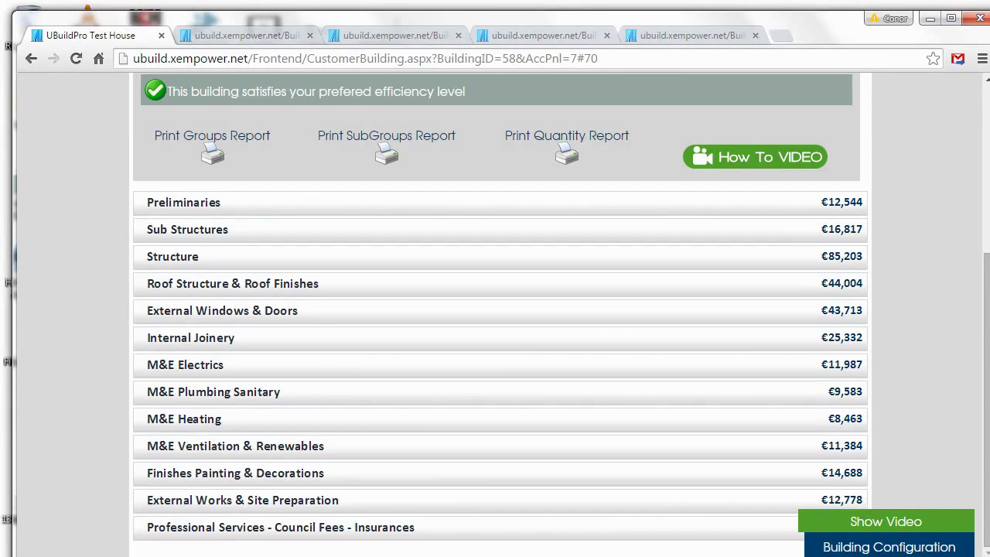
# Step: Open Low Voltage Downlighters under M&E Electrics for individual change and review per-room quantities
pyautogui.click(346, 374)
pyautogui.scroll(-1, 346, 375)
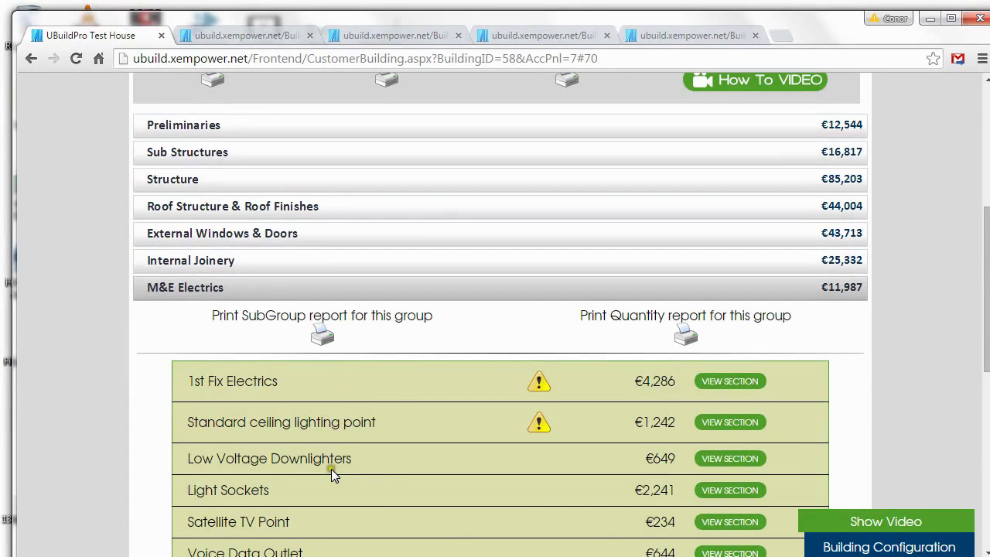
pyautogui.click(727, 461)
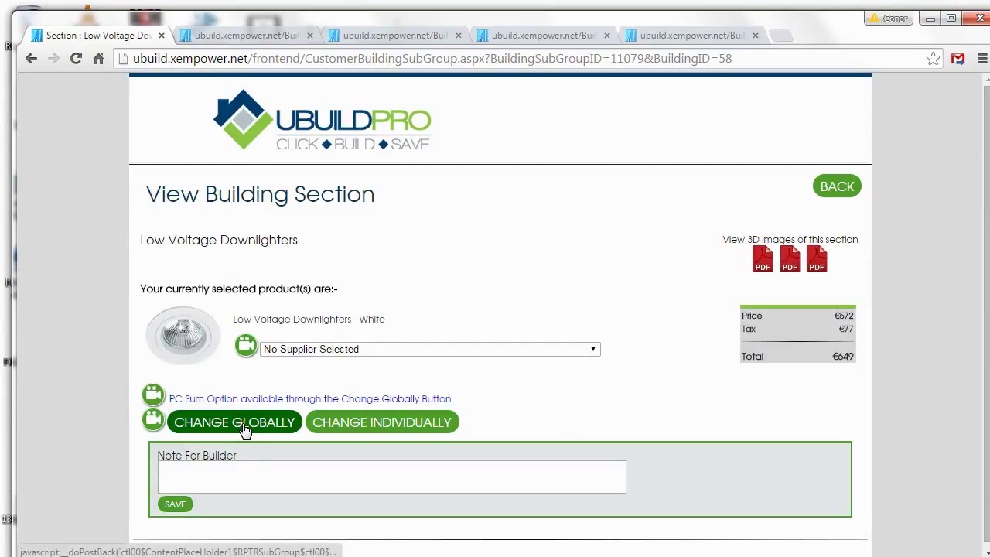
pyautogui.click(393, 427)
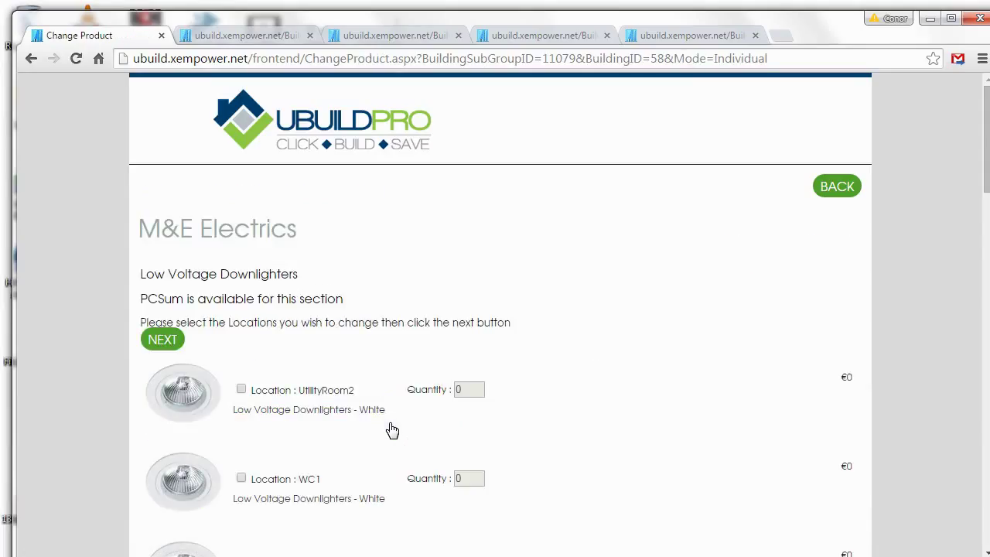
pyautogui.scroll(-6, 391, 428)
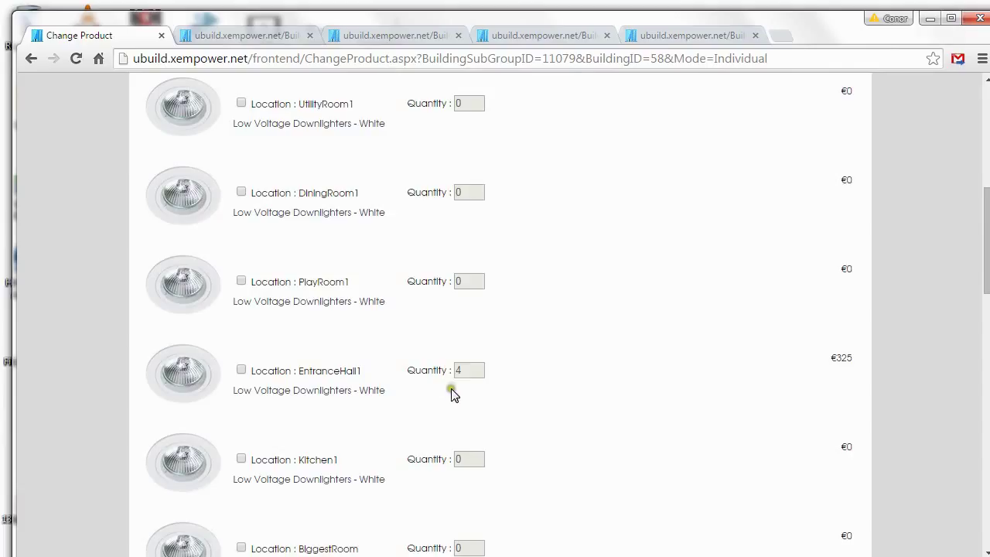
pyautogui.moveTo(470, 375); pyautogui.dragTo(304, 372)
pyautogui.scroll(-4, 477, 490)
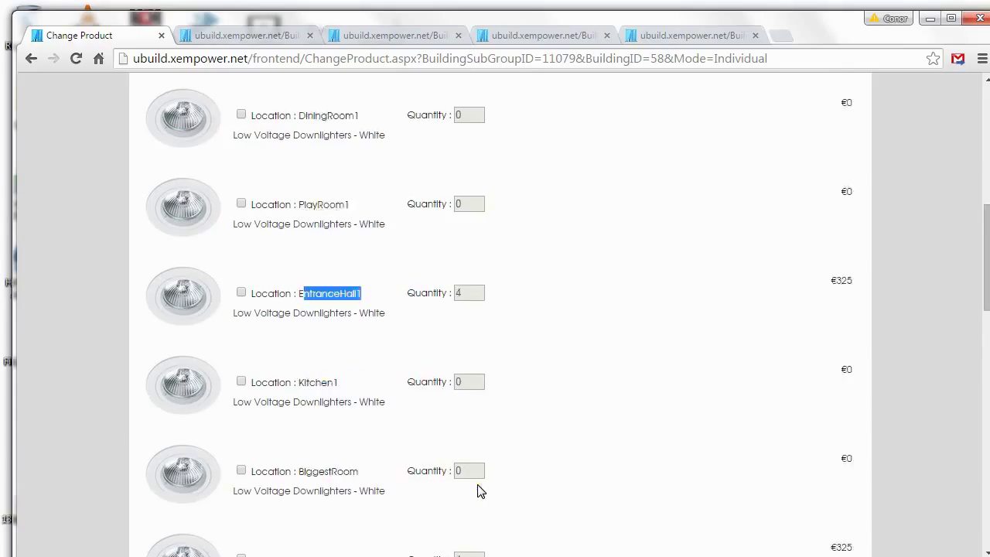
pyautogui.moveTo(466, 340); pyautogui.dragTo(299, 325)
pyautogui.scroll(-2, 400, 404)
pyautogui.scroll(-2, 400, 404)
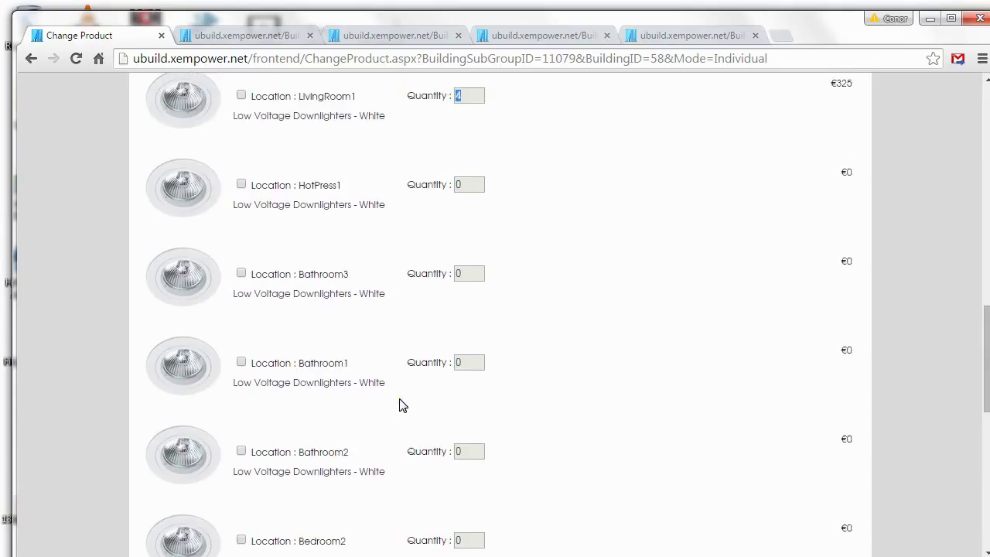
pyautogui.scroll(4, 403, 405)
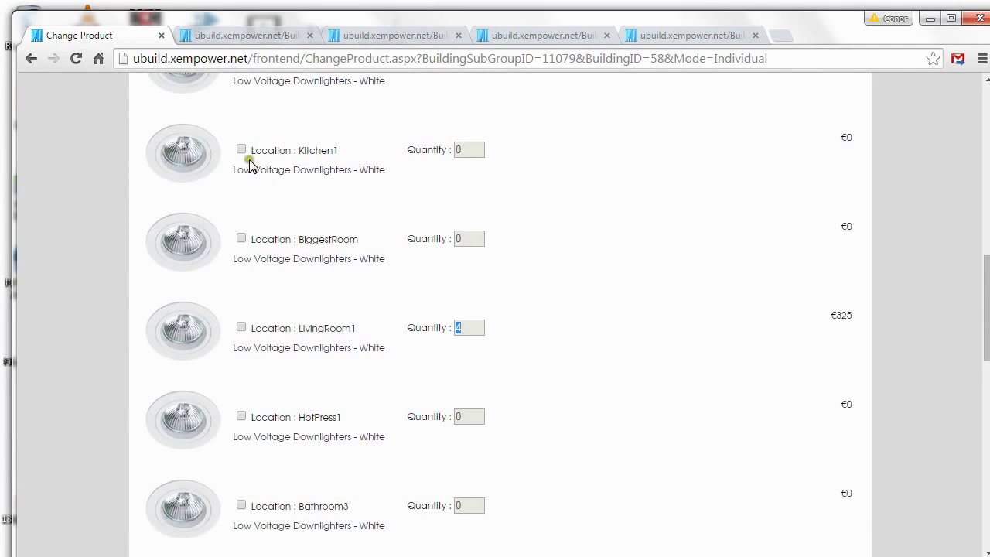
# Step: Tick Kitchen1 (quantity 8) for the downlighter change and continue to replacement choices
pyautogui.click(241, 149)
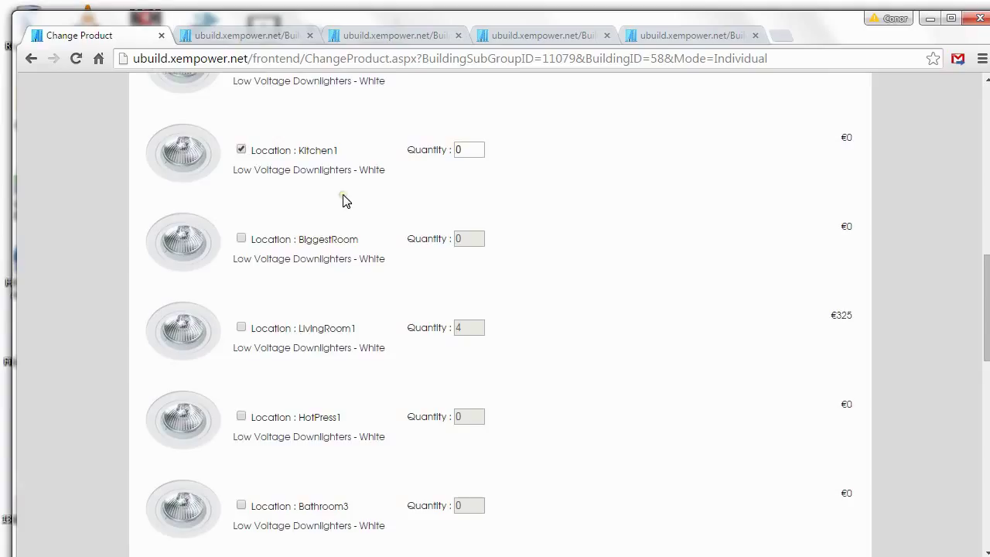
pyautogui.moveTo(475, 151); pyautogui.dragTo(449, 150)
pyautogui.scroll(-10, 606, 217)
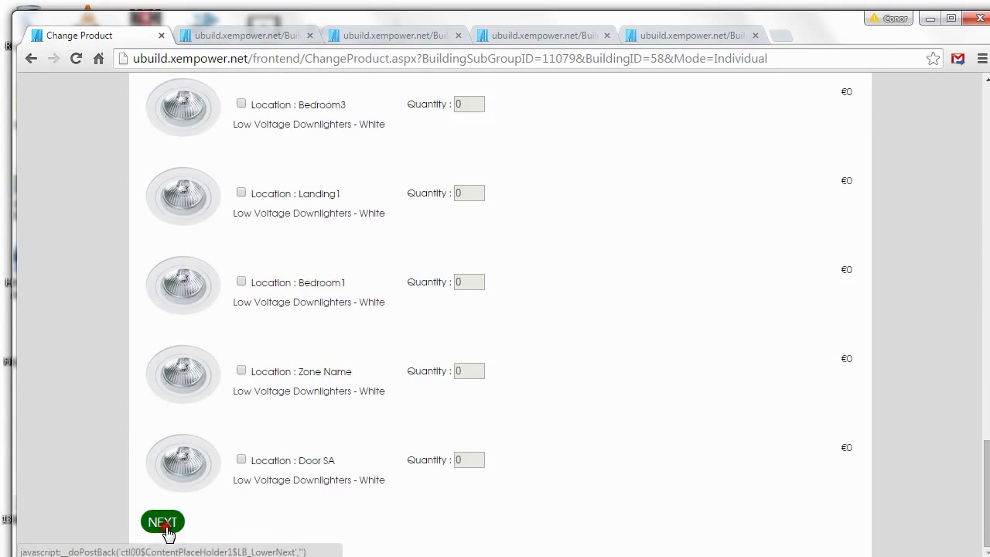
pyautogui.click(158, 522)
# Step: Switch Kitchen1's downlighters to Black Nickel low voltage (€554) and review the price totals
pyautogui.scroll(5, 343, 506)
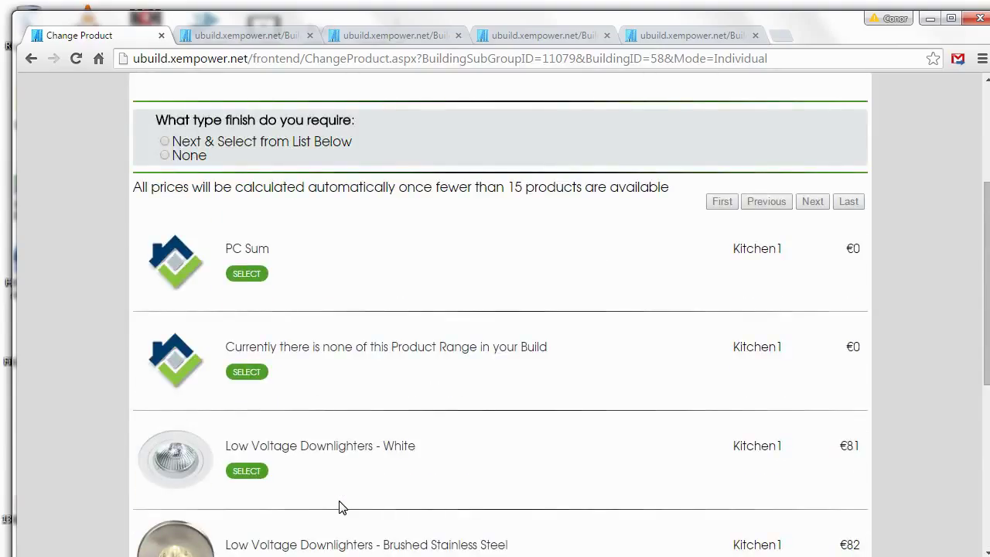
pyautogui.scroll(-4, 807, 440)
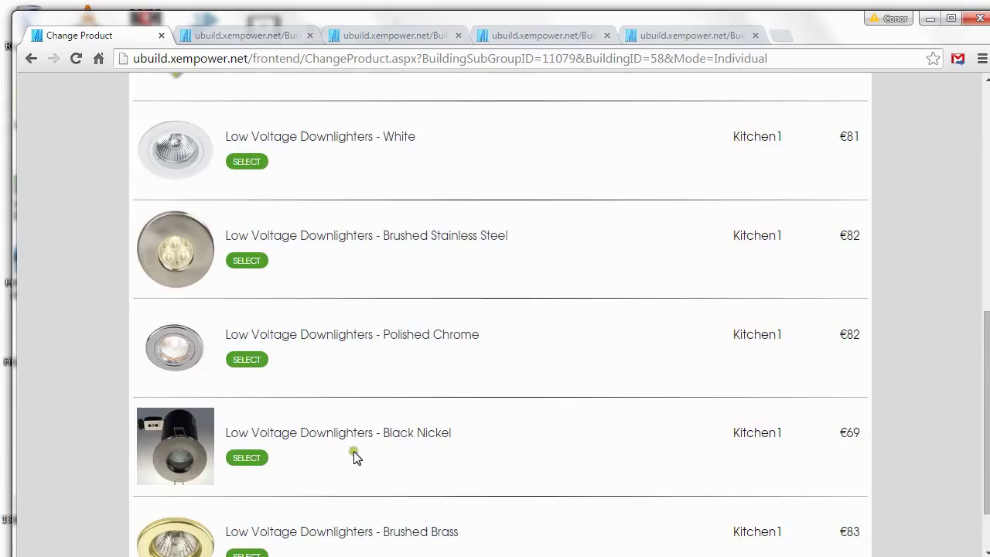
pyautogui.click(252, 462)
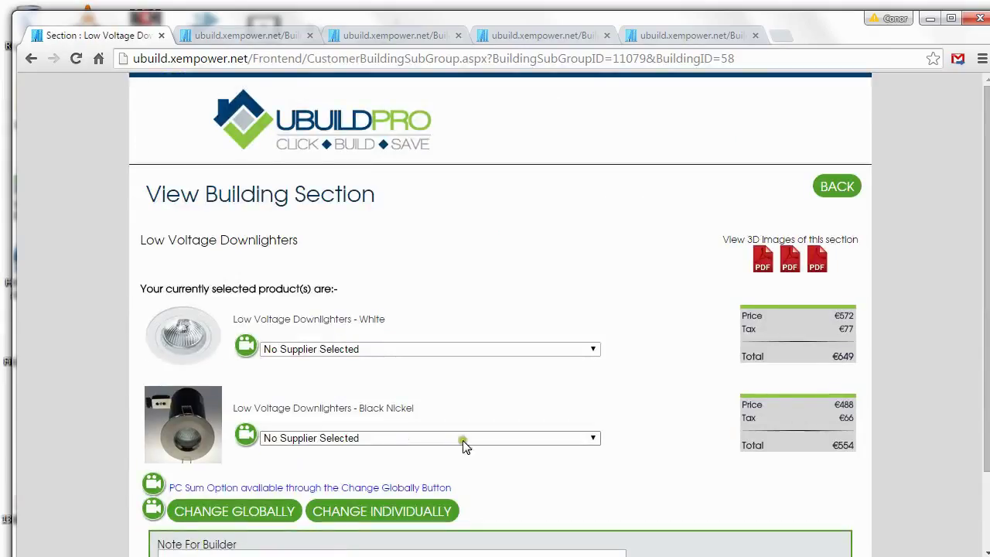
pyautogui.moveTo(839, 354); pyautogui.dragTo(857, 450)
pyautogui.click(839, 189)
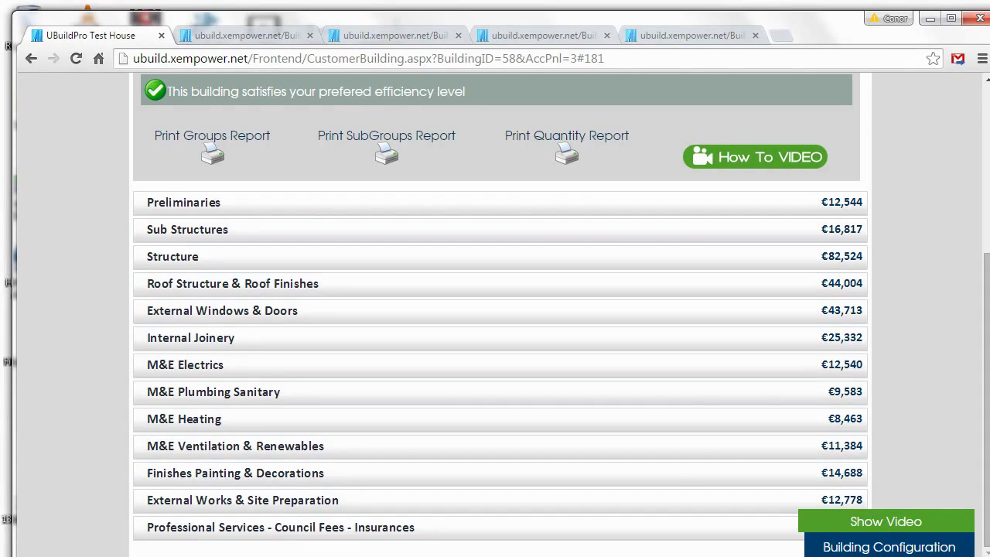
# Step: Expand the Structure group and open the Fitted Kitchen section
pyautogui.click(647, 256)
pyautogui.scroll(-3, 580, 393)
pyautogui.scroll(3, 576, 394)
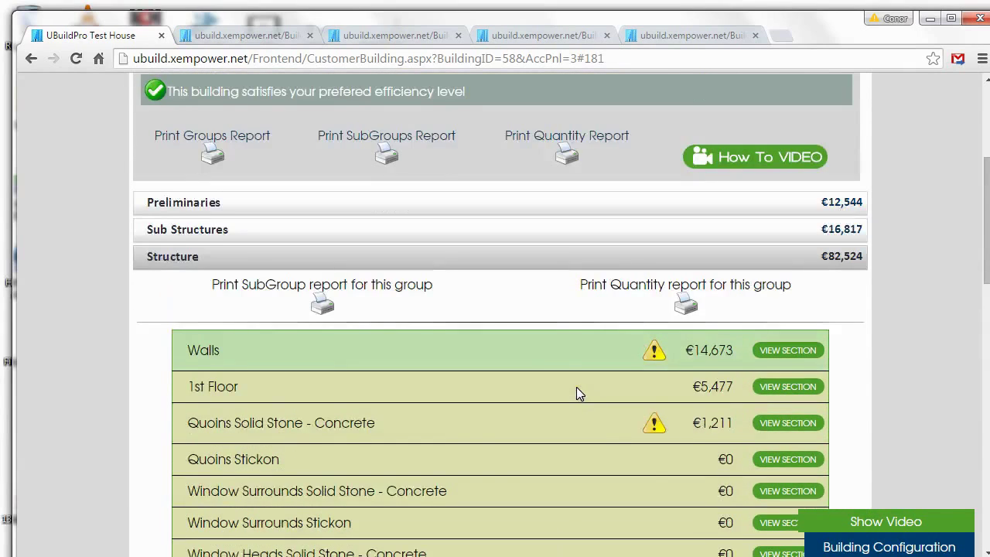
pyautogui.scroll(-10, 468, 472)
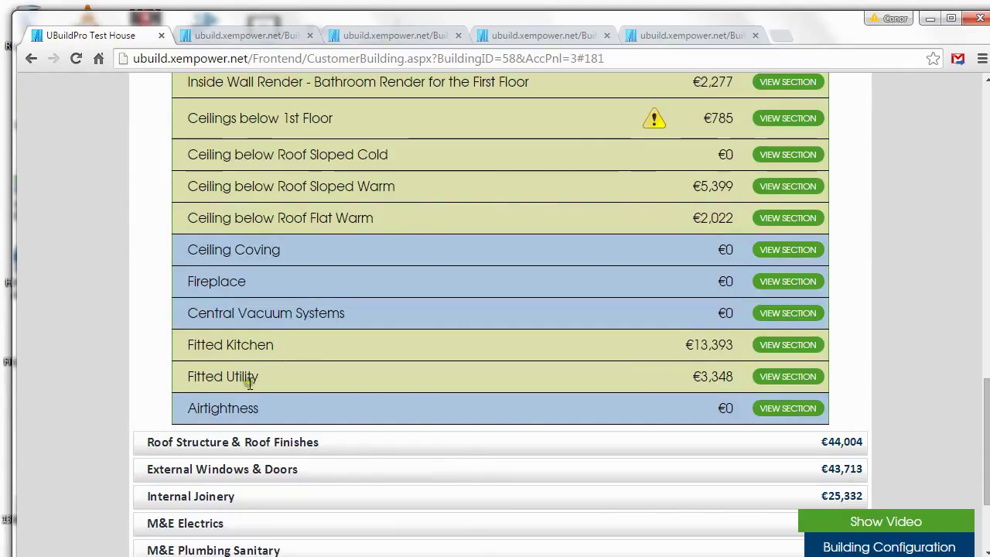
pyautogui.click(770, 351)
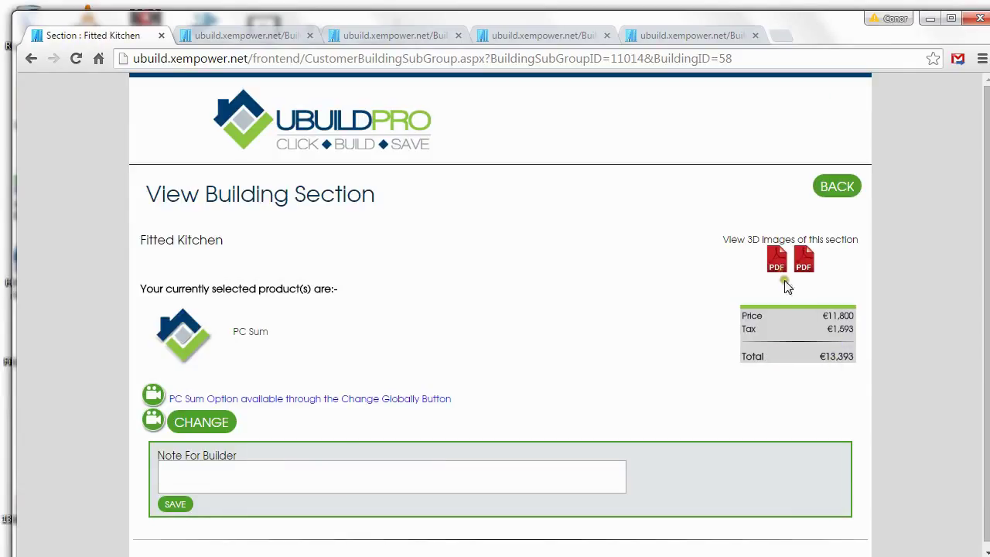
# Step: Review the ground floor plan PDF, then bring up the Fitted Kitchen change-product page
pyautogui.click(776, 263)
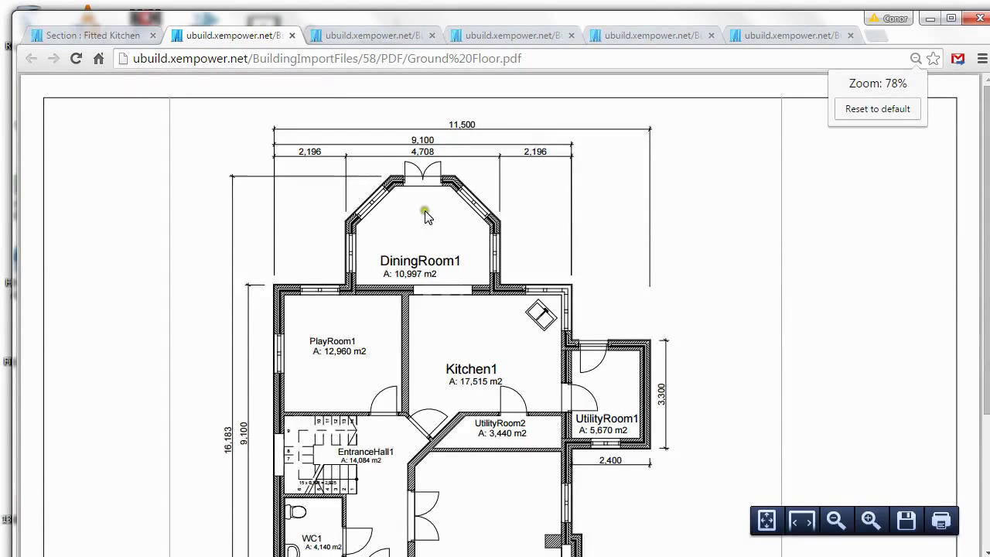
pyautogui.scroll(-3, 148, 178)
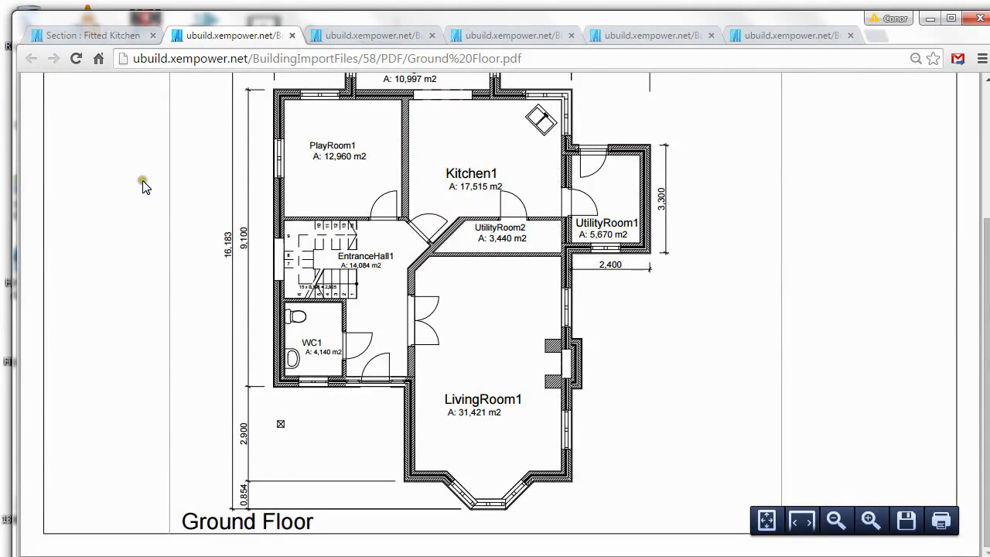
pyautogui.scroll(3, 104, 126)
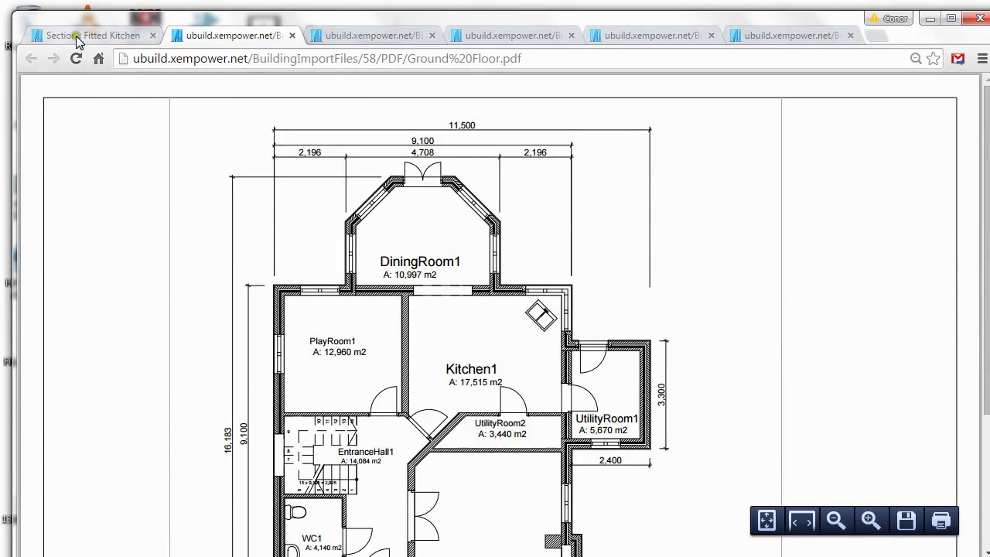
pyautogui.click(76, 37)
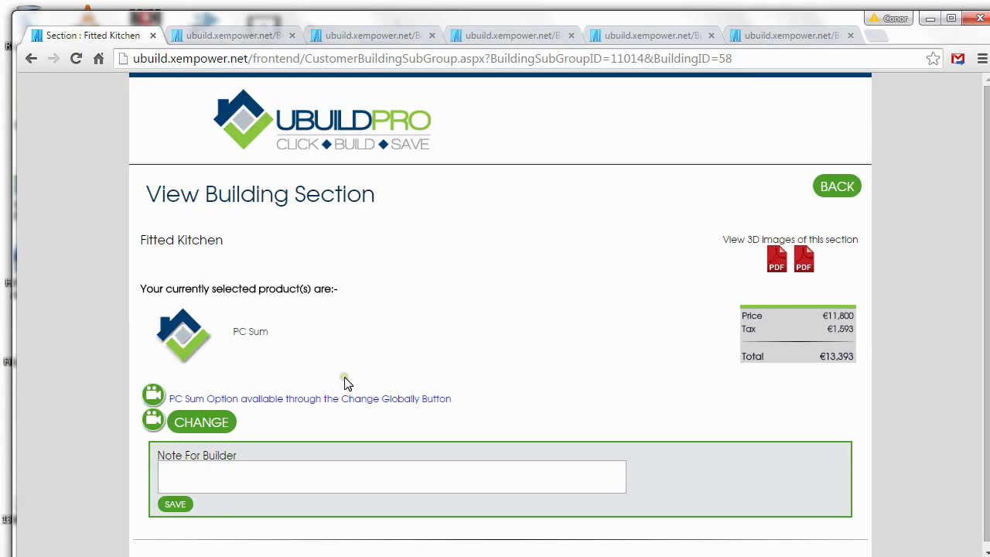
pyautogui.click(228, 429)
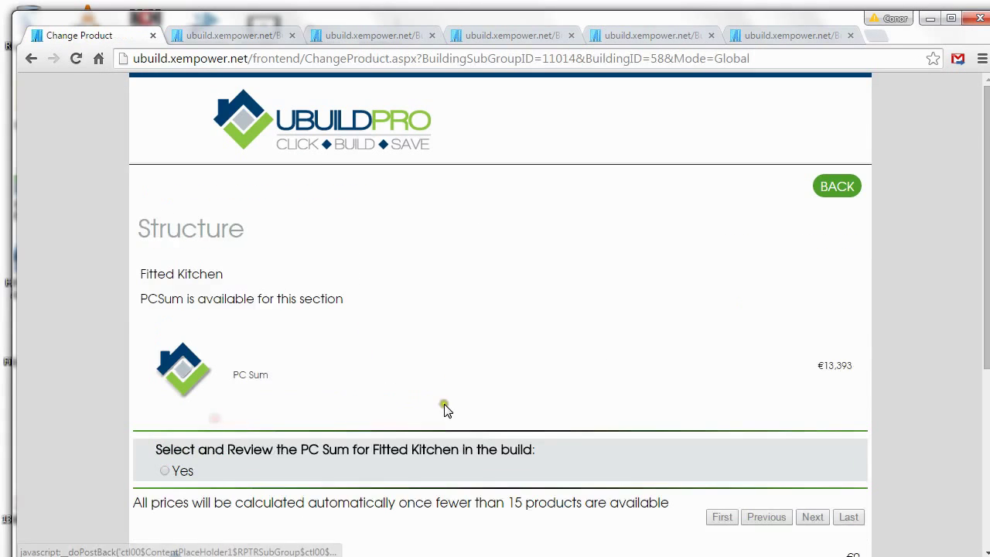
# Step: Select PC Sum for the fitted kitchen and submit a 21000 unit cost excluding tax
pyautogui.scroll(-3, 444, 410)
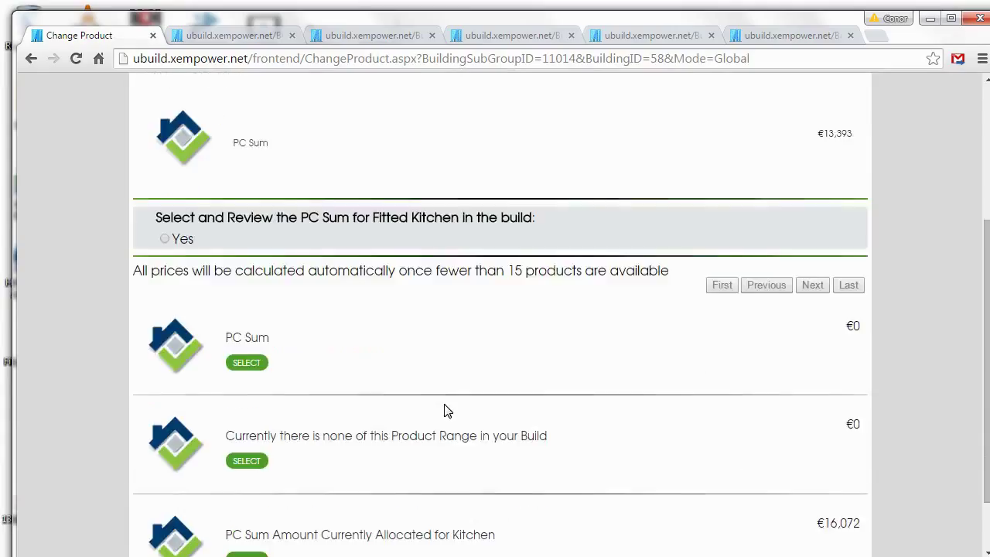
pyautogui.click(241, 364)
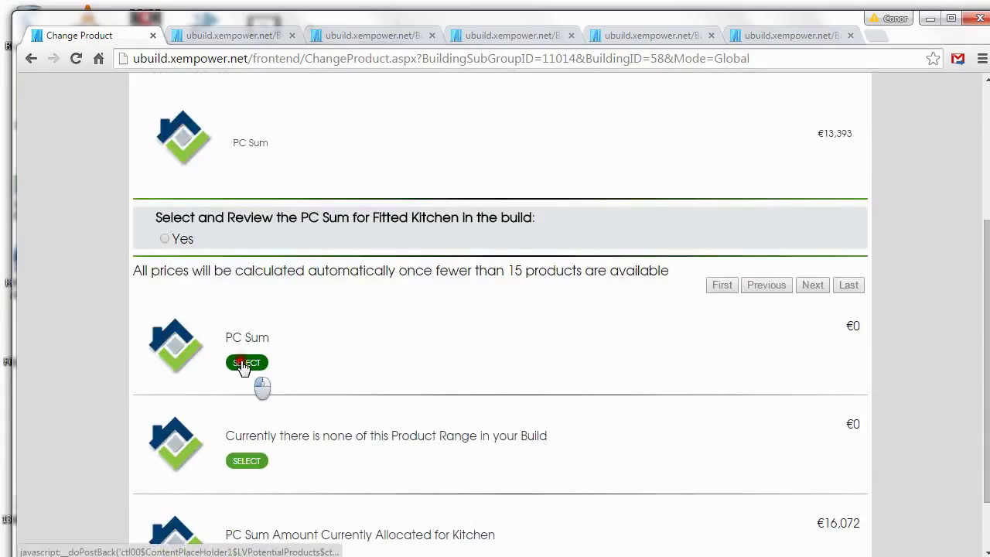
pyautogui.click(490, 353)
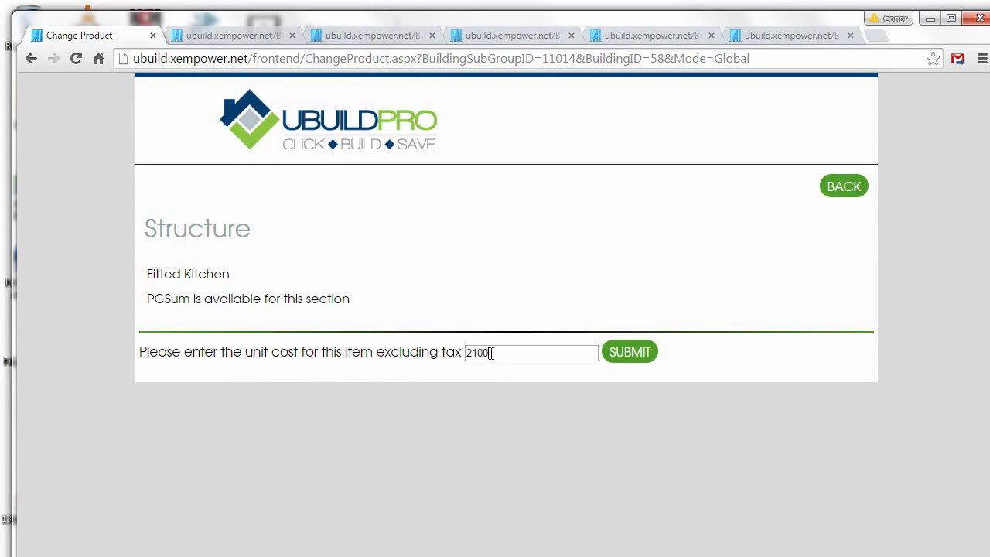
pyautogui.click(630, 357)
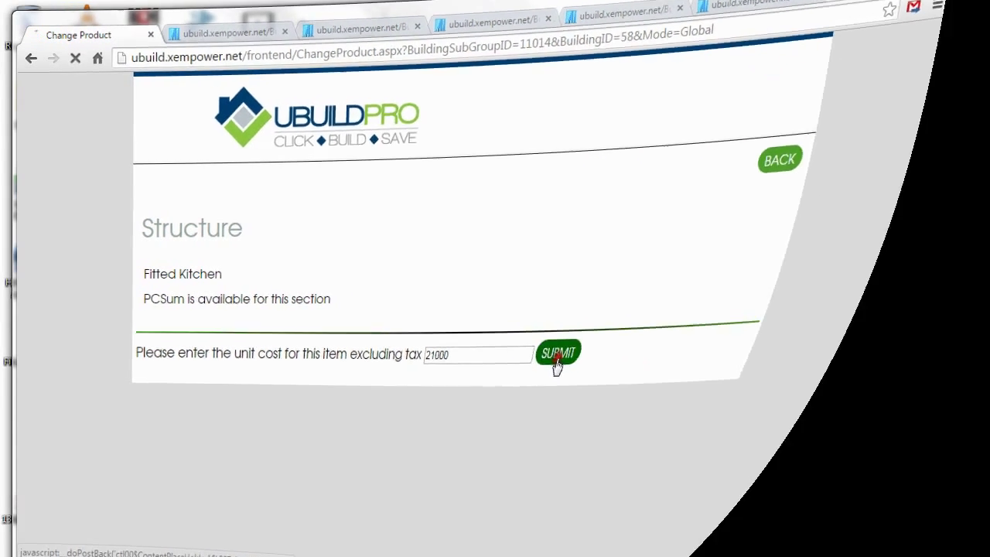